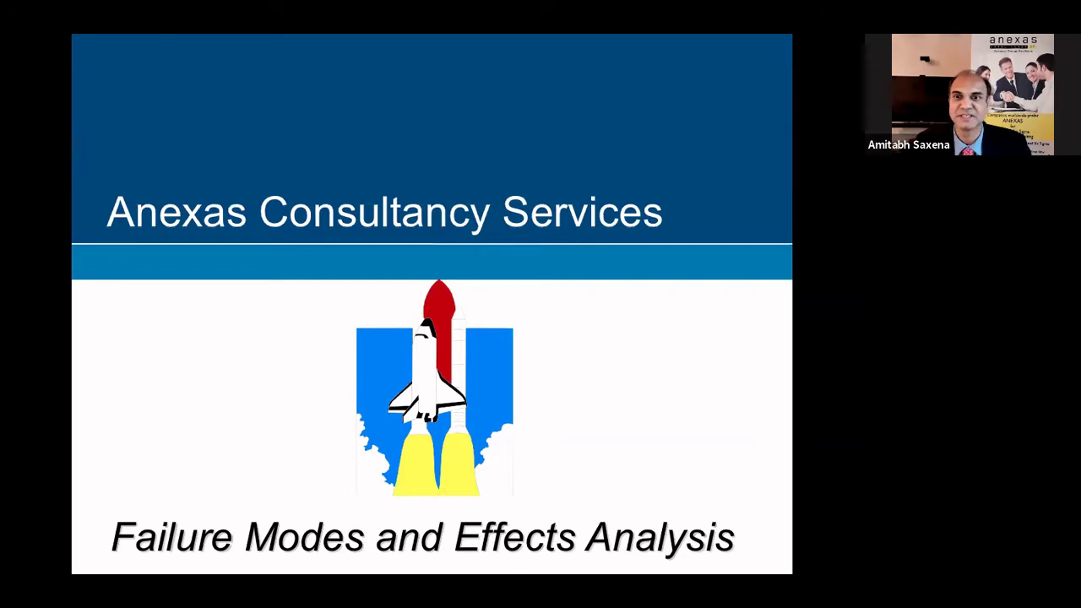
Advance the slideshow past the FMEA purpose slide to the Overview slide
key(Right)
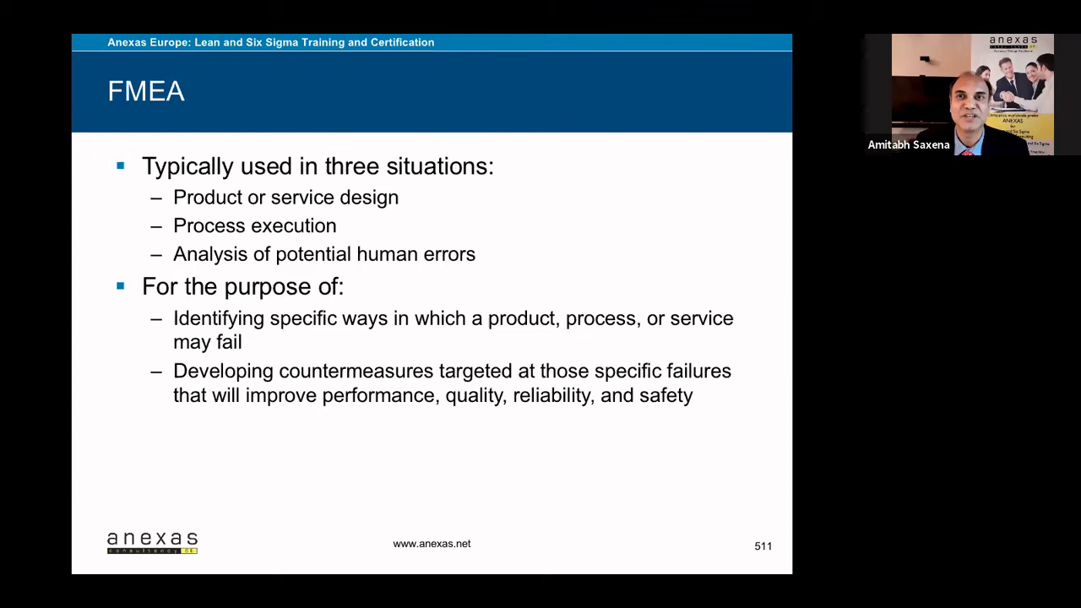
key(Right)
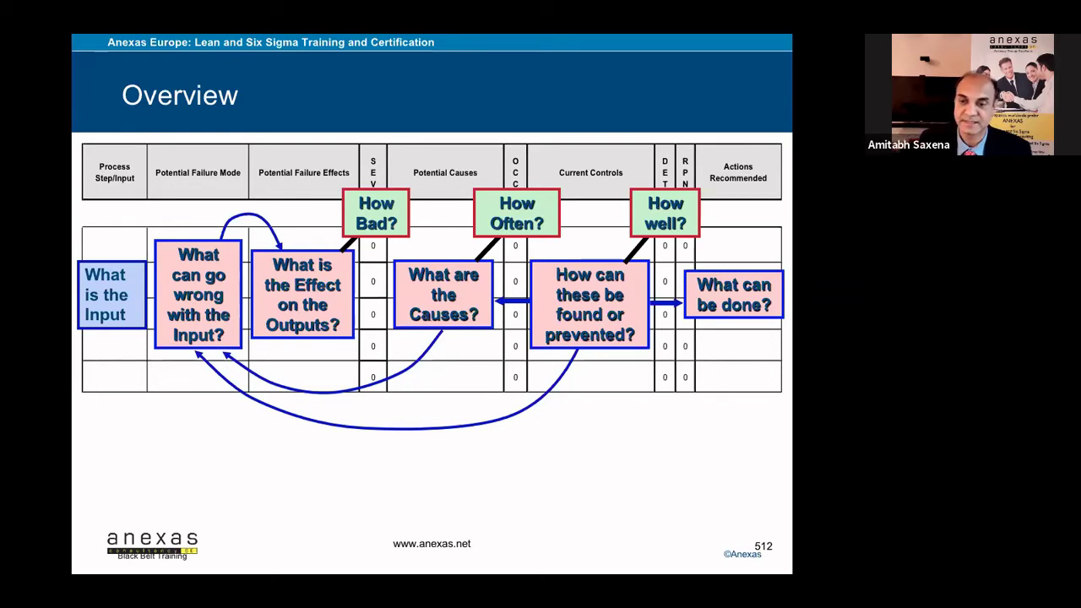
Switch to the Excel workbook "01 FMEA coming to office" and examine the FMEA sheet's title block and column headings, enlarged to 157%
key(super+Tab)
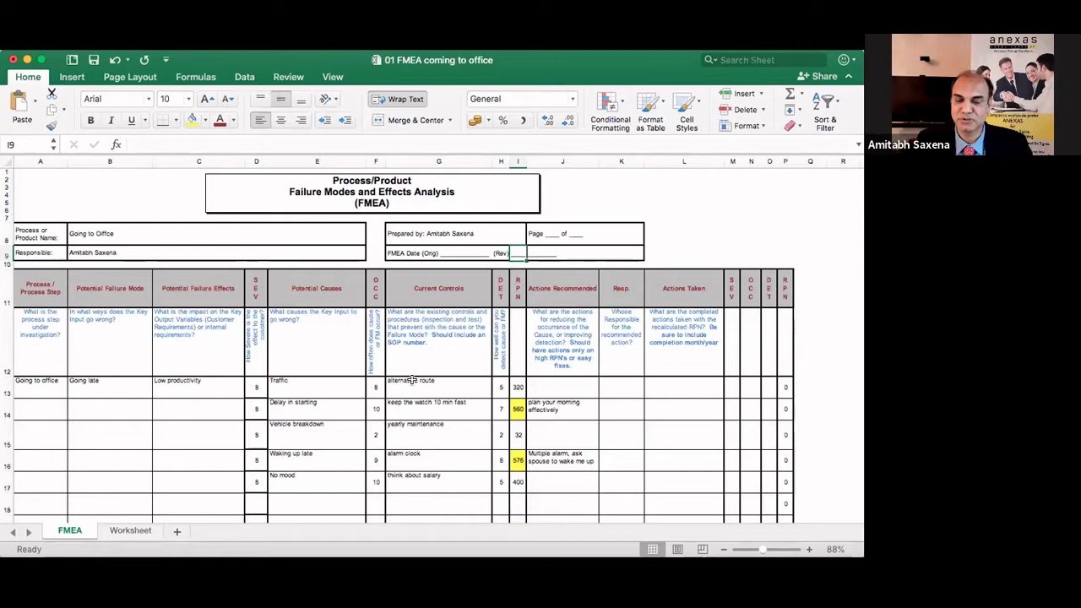
scroll(412, 380, up, 3)
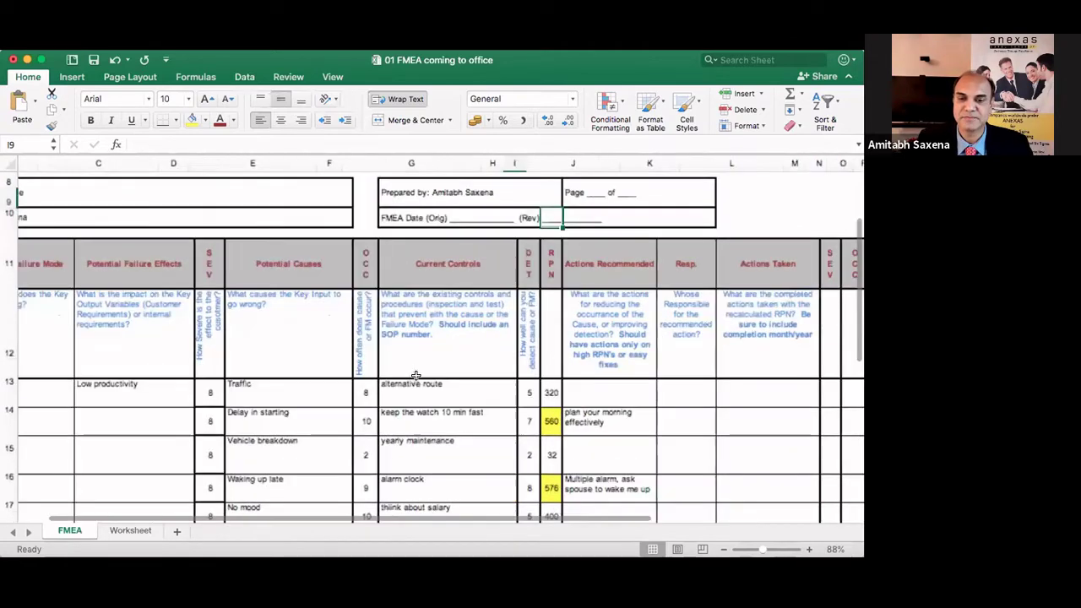
scroll(414, 379, up, 5)
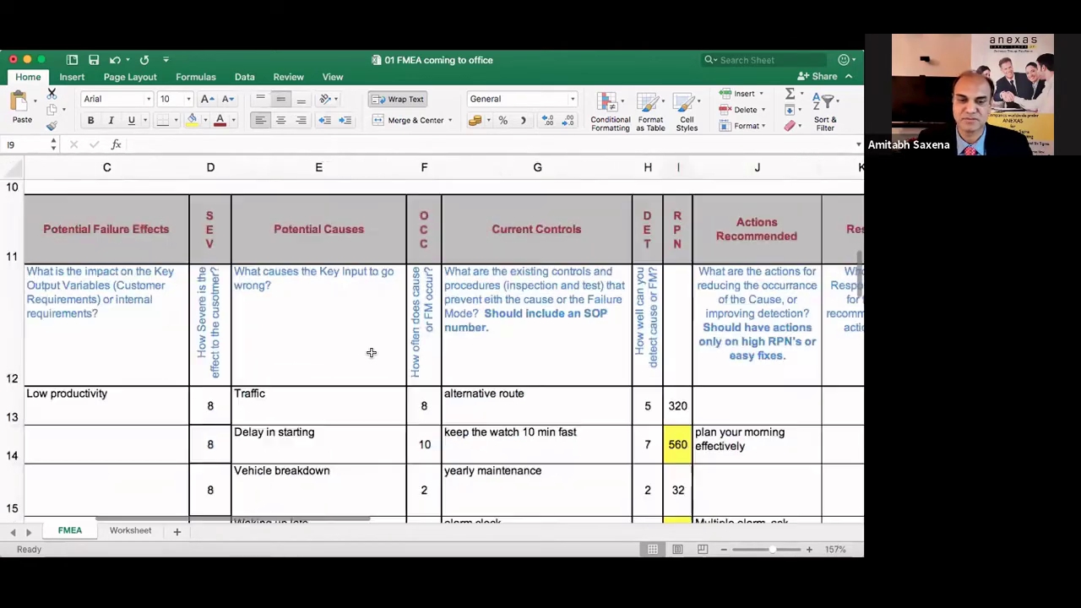
scroll(370, 356, up, 5)
scroll(370, 357, left, 3)
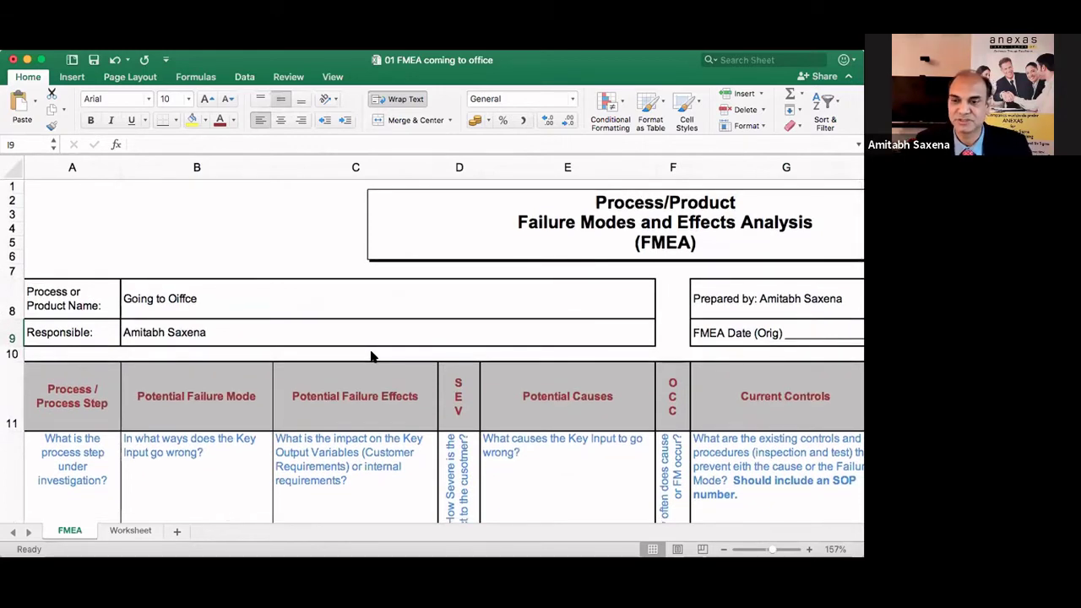
scroll(369, 356, right, 5)
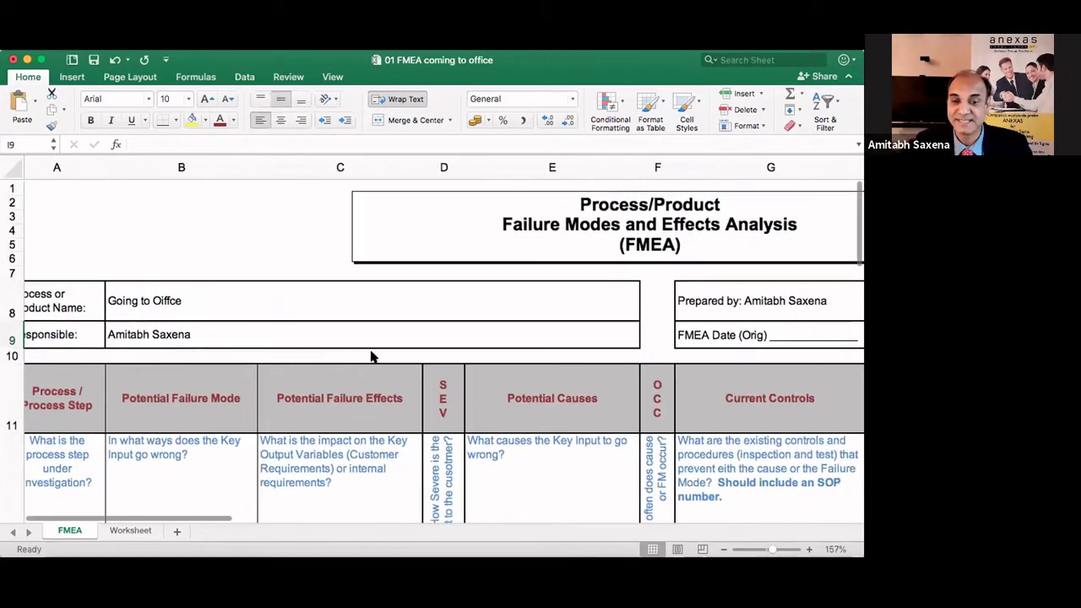
scroll(369, 356, right, 1)
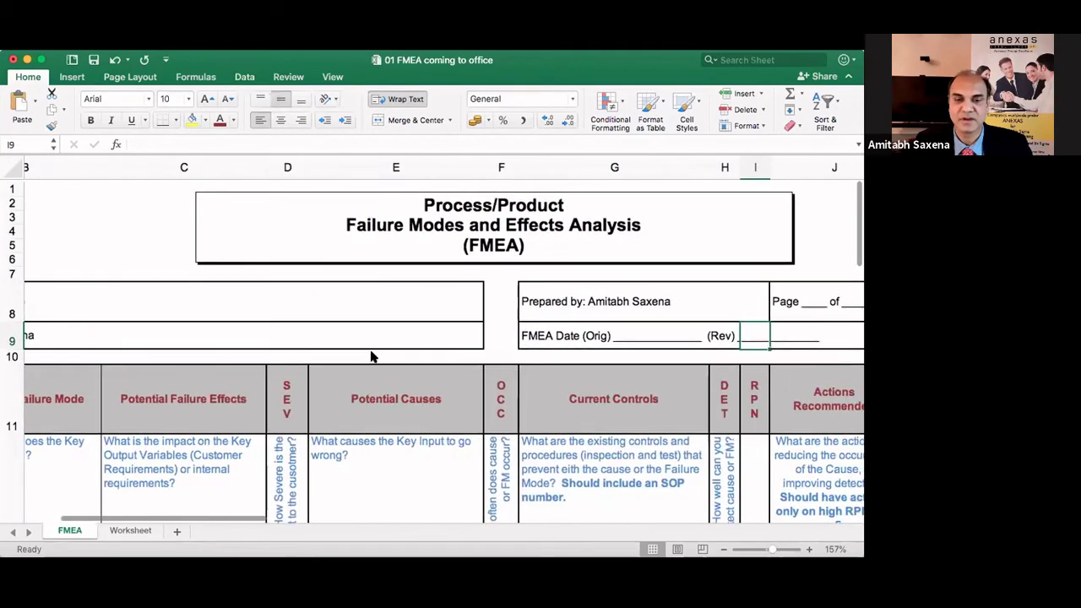
scroll(370, 356, left, 5)
scroll(370, 356, down, 1)
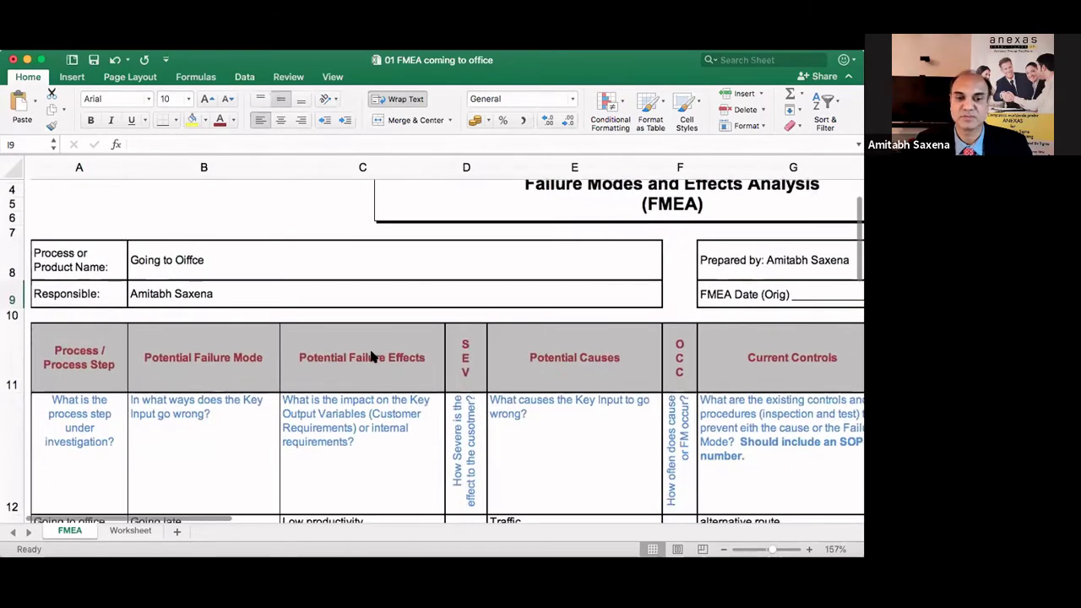
scroll(370, 357, down, 1)
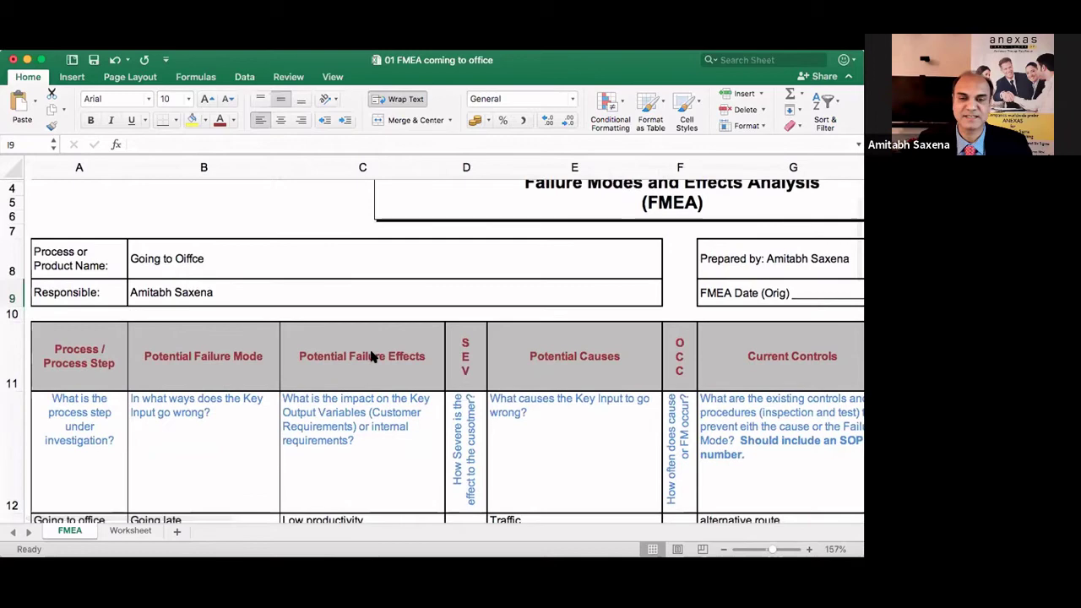
scroll(370, 356, down, 2)
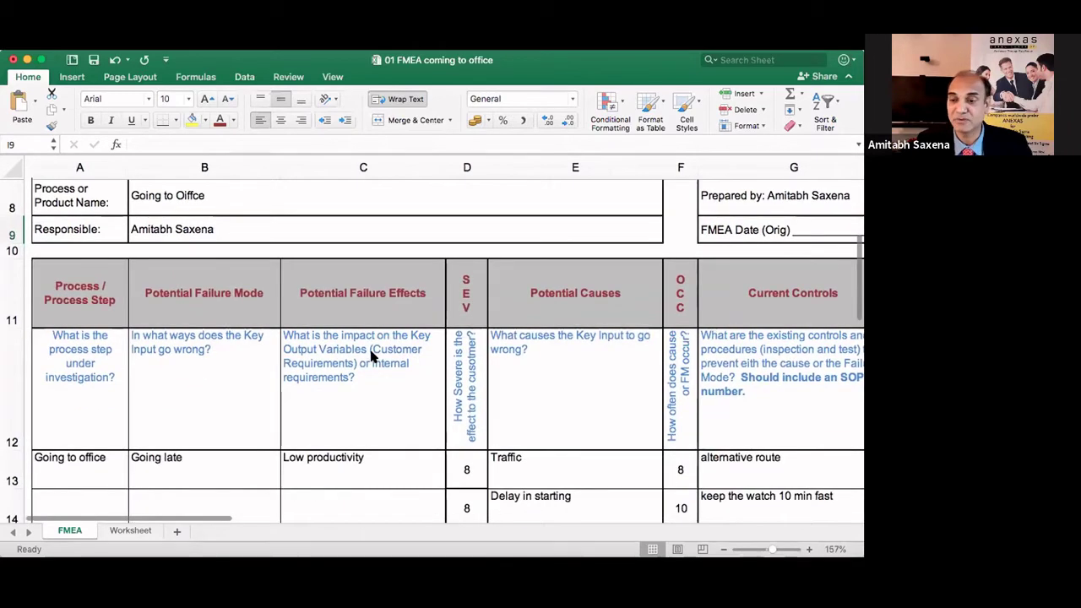
scroll(370, 357, down, 1)
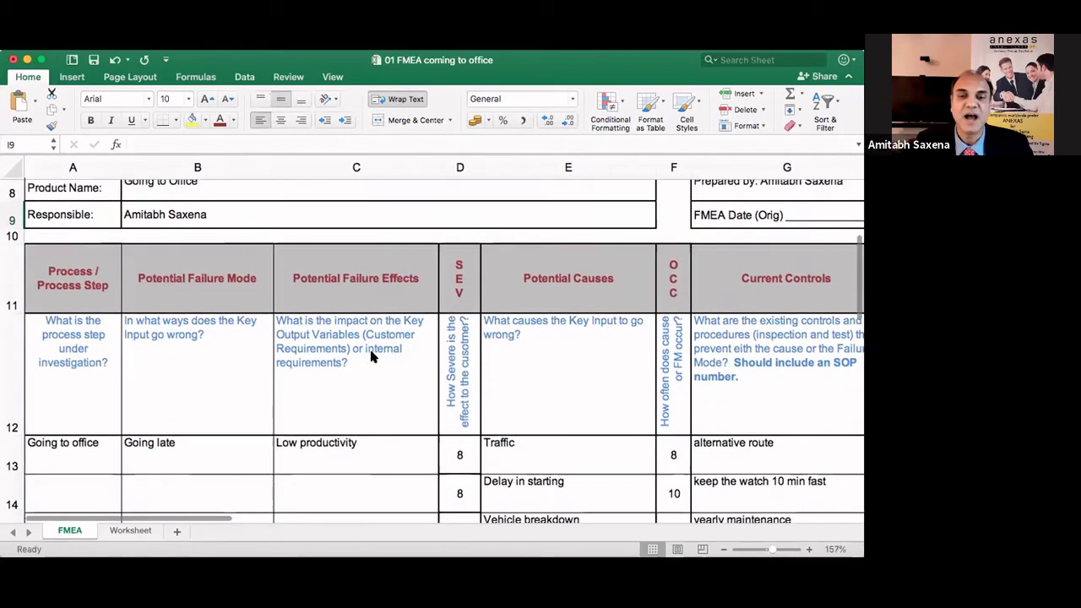
scroll(370, 356, down, 2)
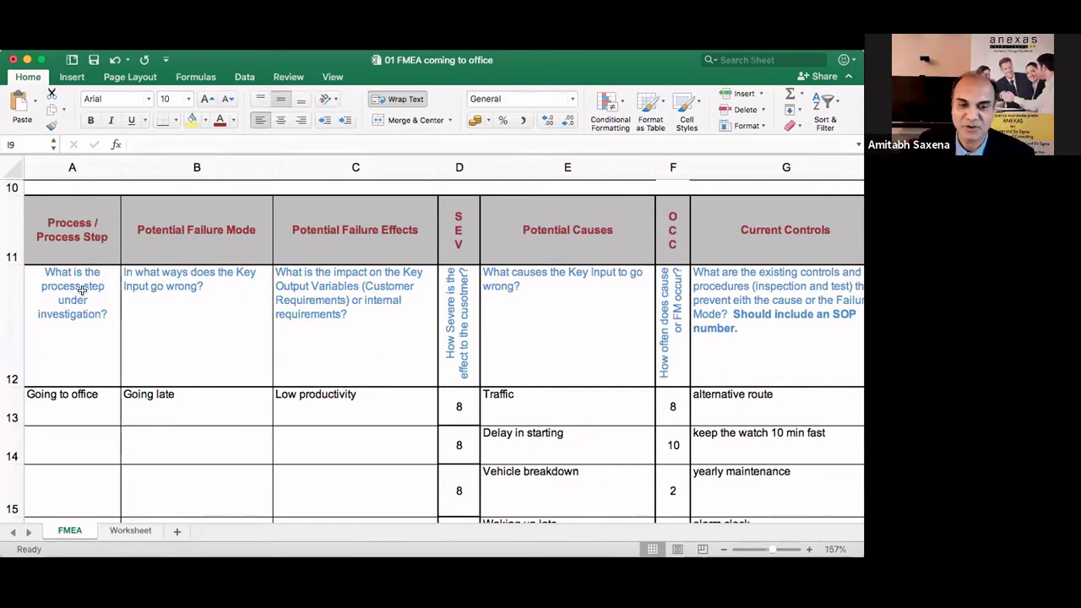
Enlarge the sheet to 160% and review row 13's process step, potential failure mode, failure effect and severity cells in turn
click(68, 397)
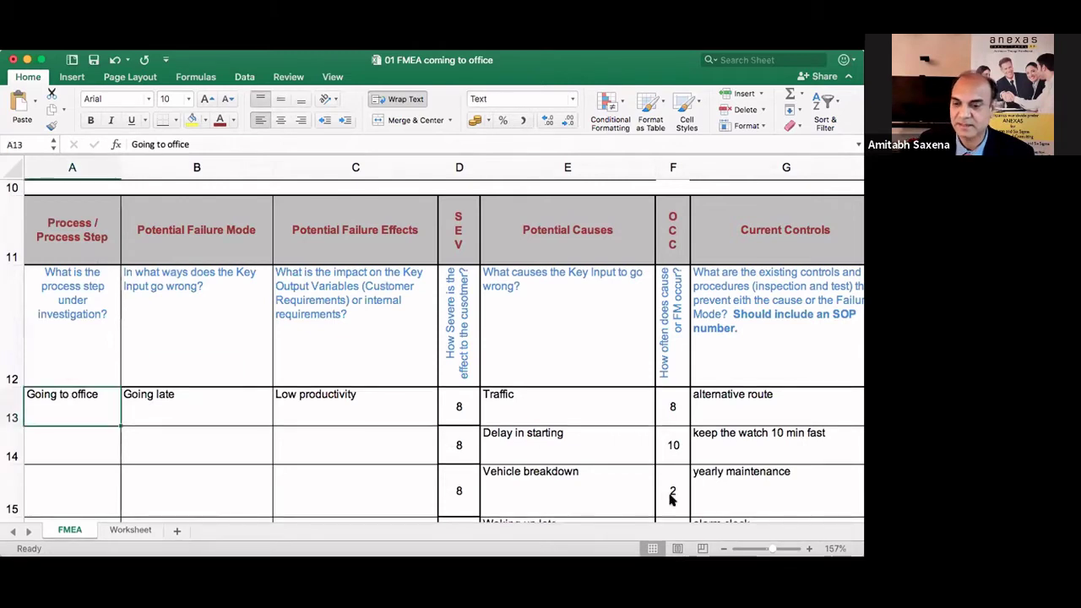
click(808, 548)
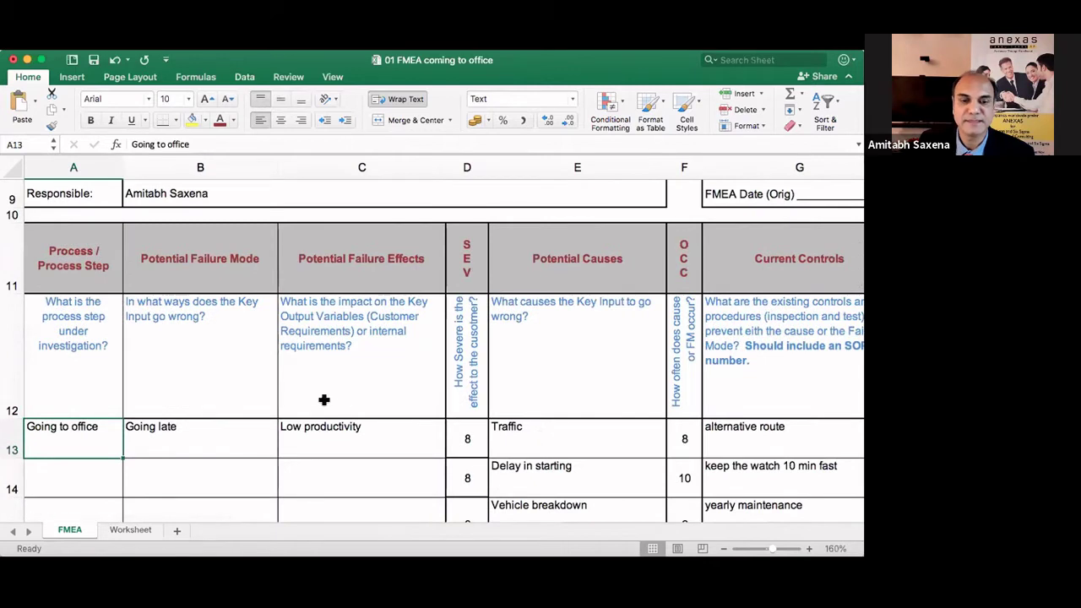
click(194, 439)
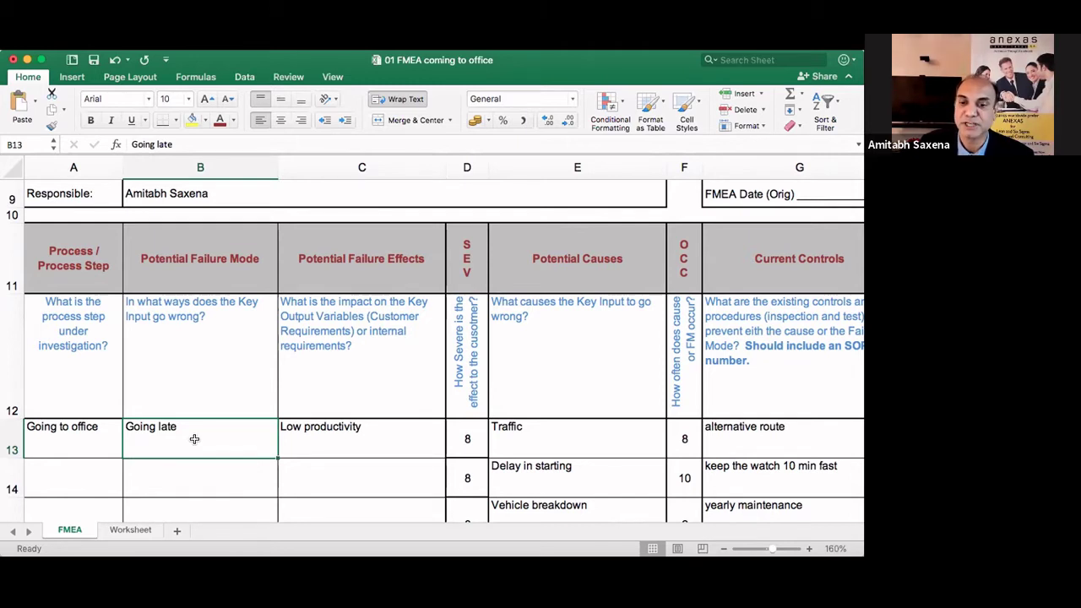
key(Right)
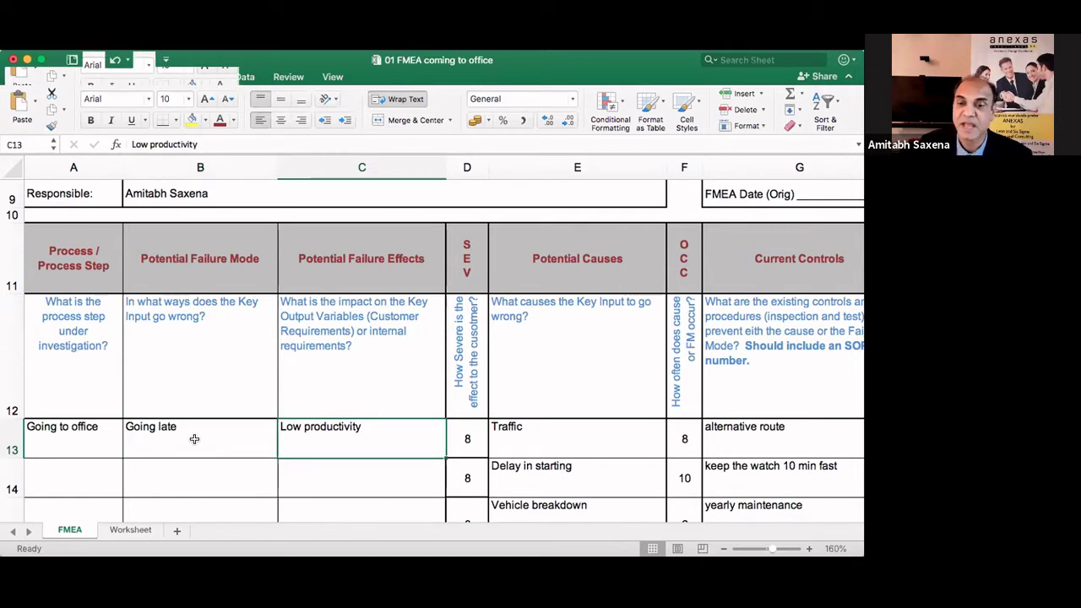
key(Right)
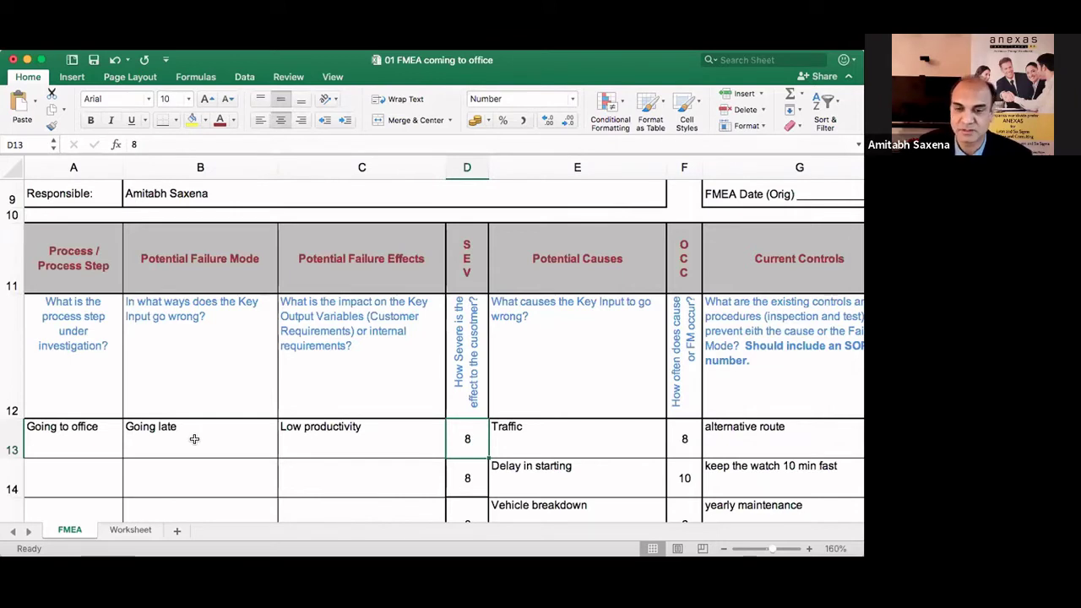
Review the Potential Causes entries for going late, from Traffic in E13 down to No mood in E17
scroll(194, 438, right, 1)
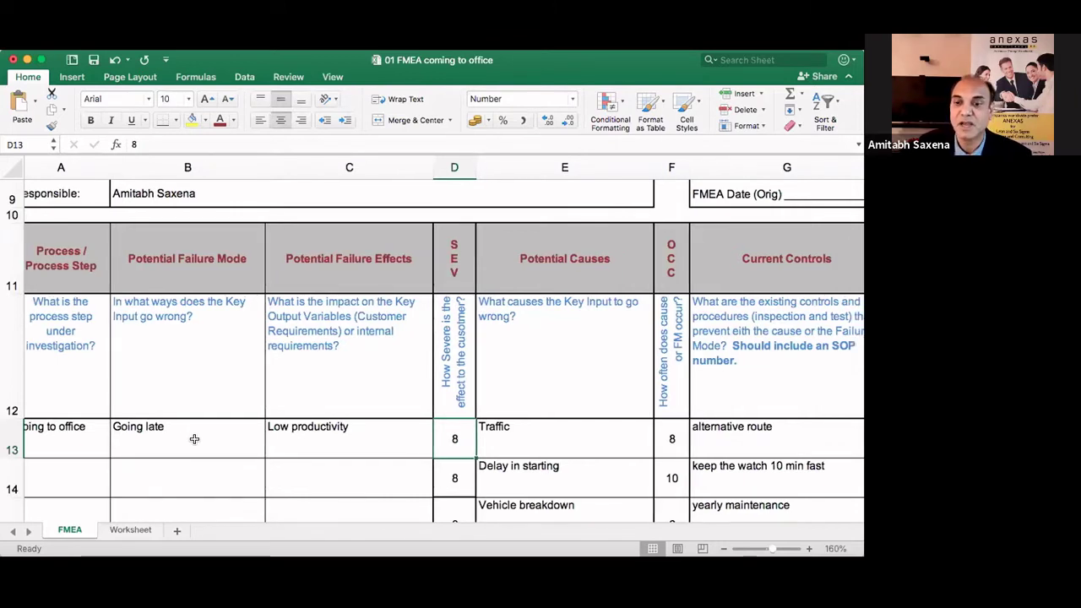
scroll(194, 438, right, 5)
scroll(194, 438, down, 2)
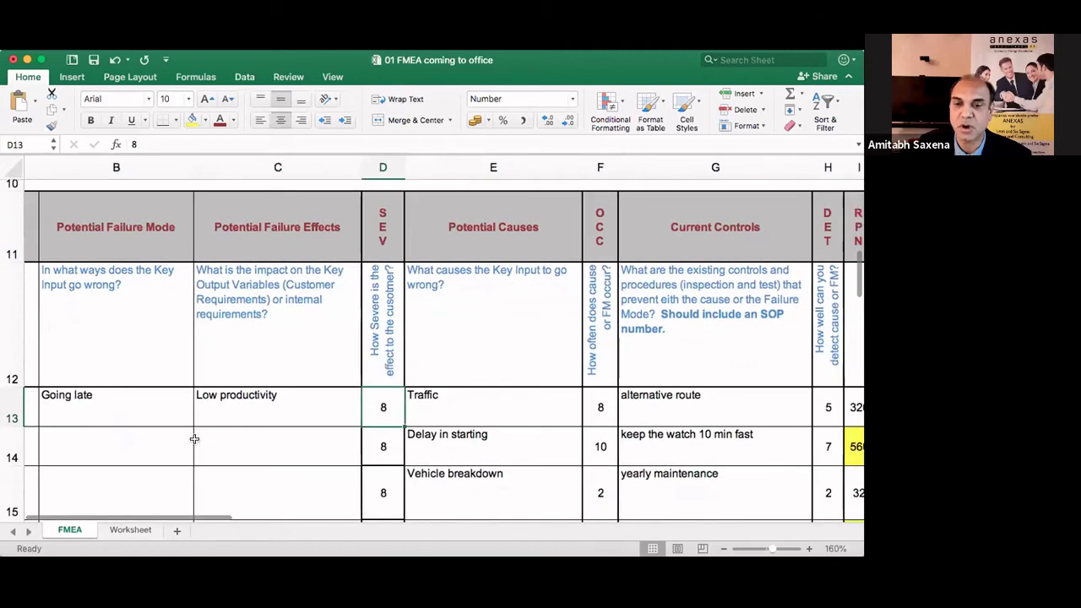
scroll(196, 435, down, 1)
scroll(196, 435, right, 1)
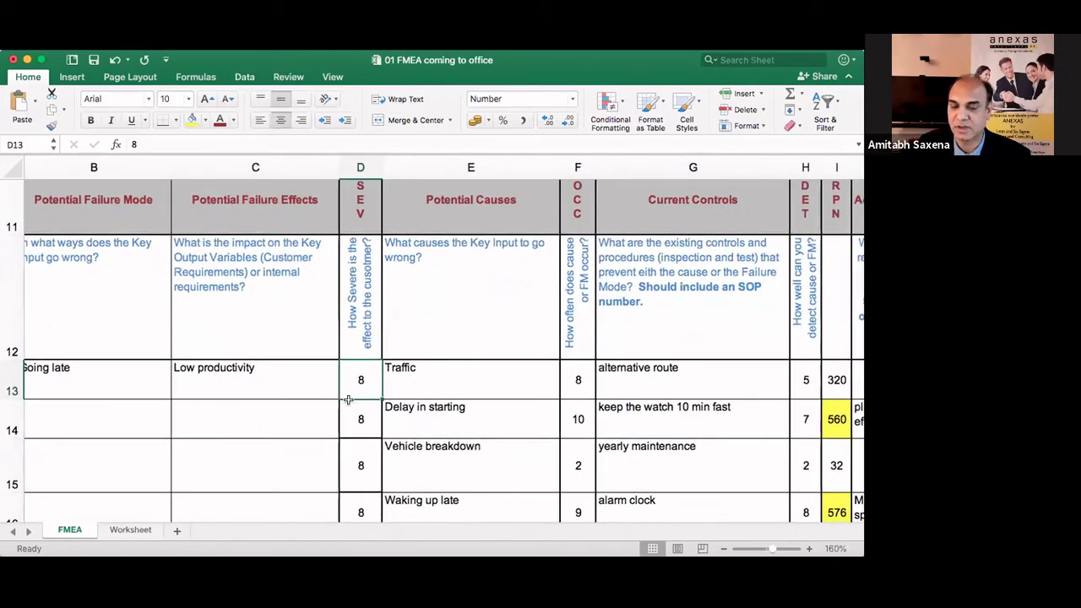
click(459, 380)
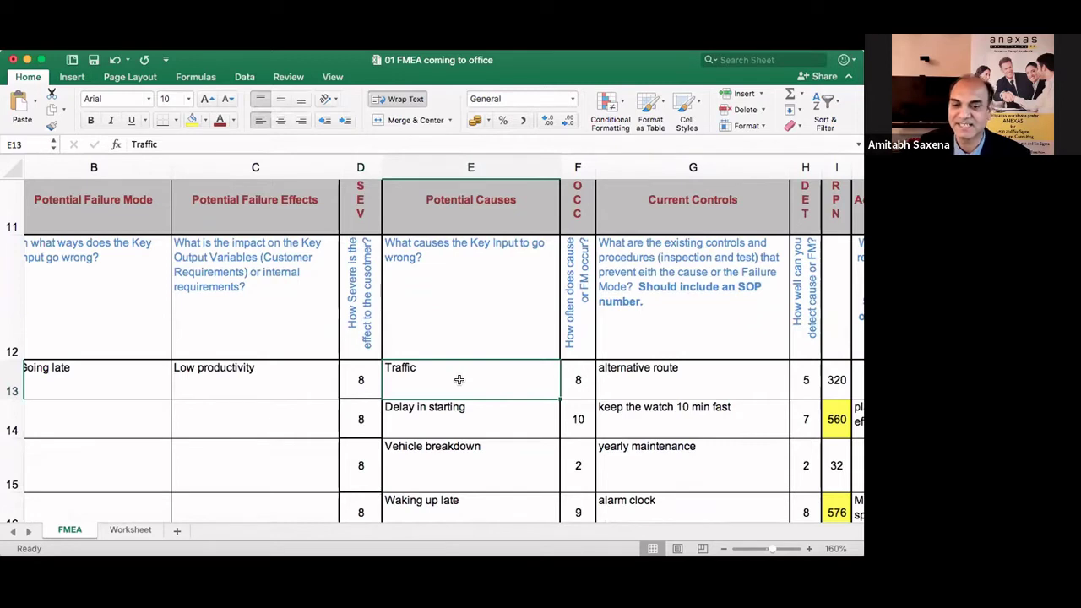
key(Down)
key(Down)
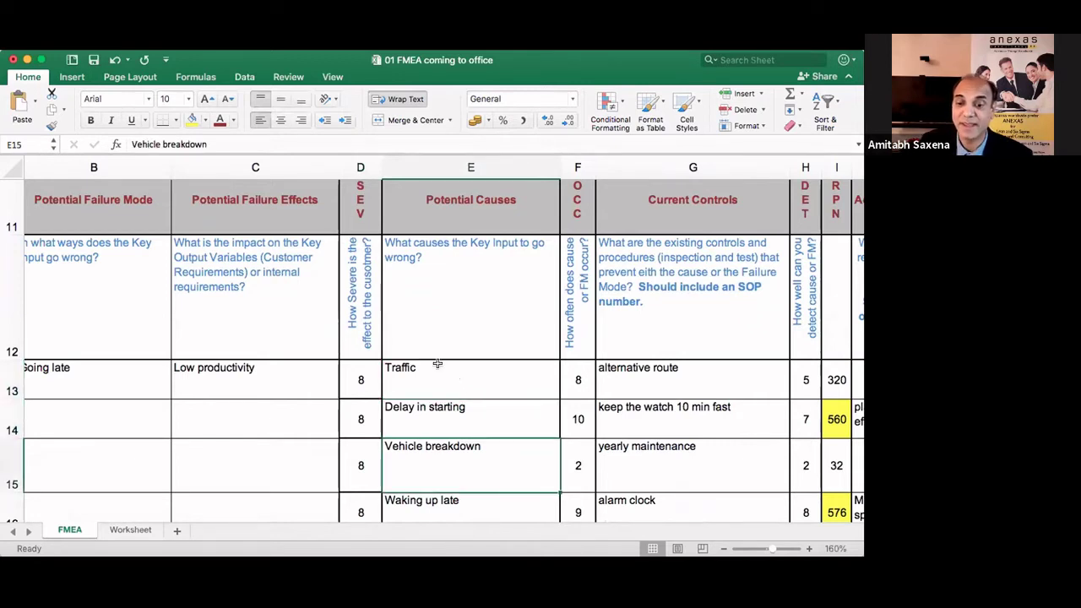
scroll(437, 367, down, 3)
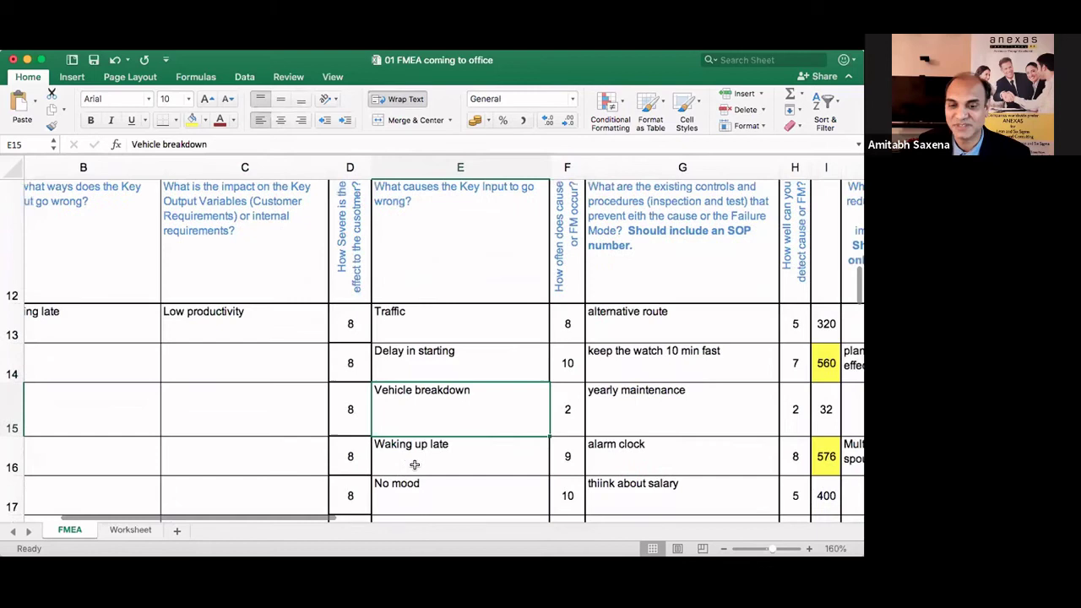
scroll(415, 464, down, 1)
click(415, 463)
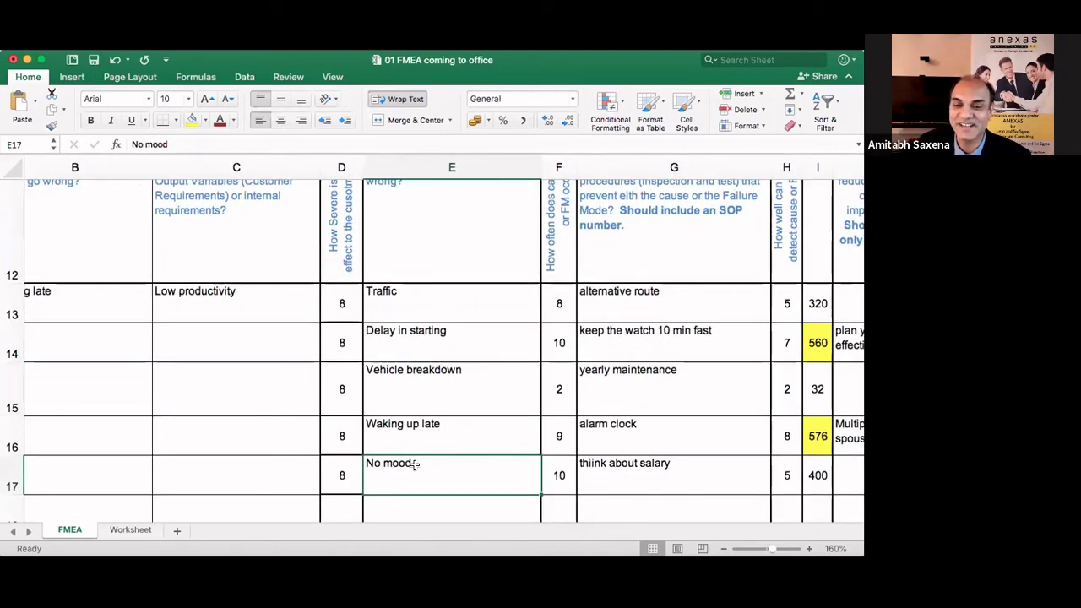
Review the OCC ratings in F13 to F15 against the causes Traffic, Delay in starting and Vehicle breakdown
scroll(473, 380, up, 1)
click(528, 304)
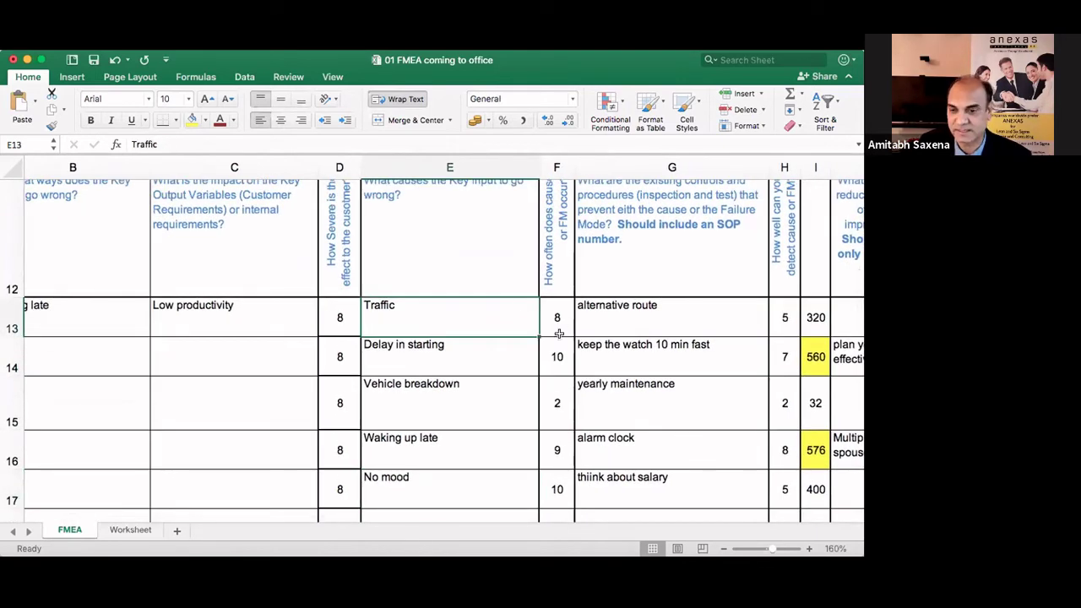
scroll(559, 334, up, 2)
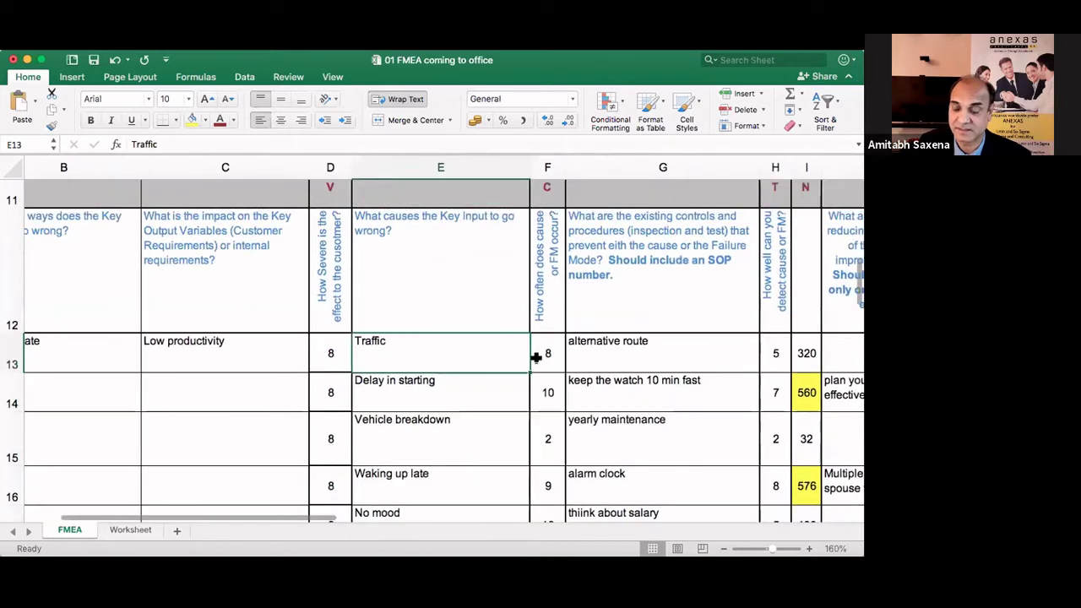
click(539, 365)
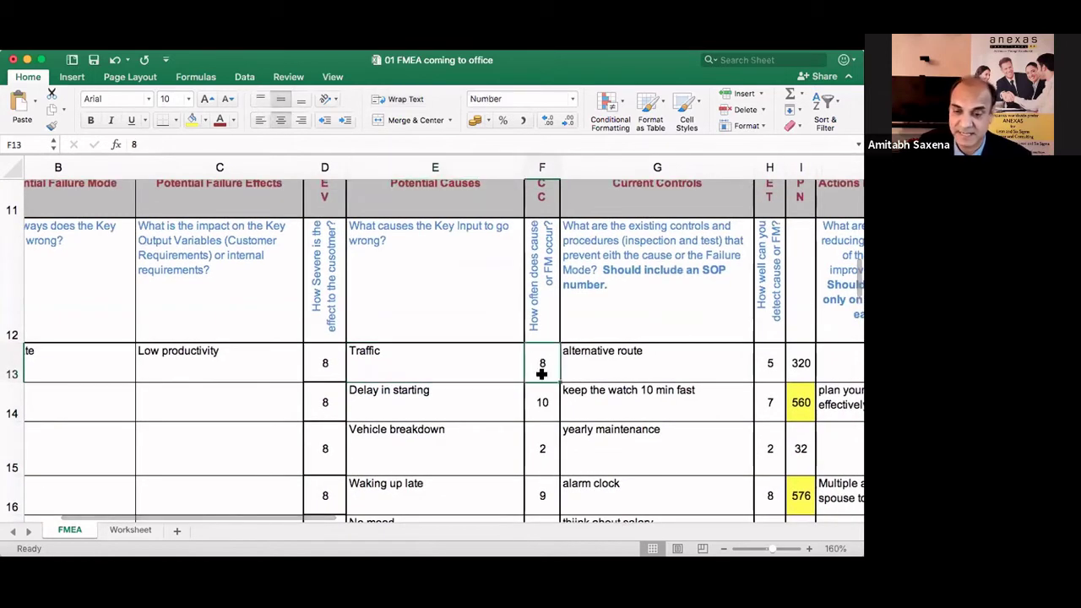
click(453, 398)
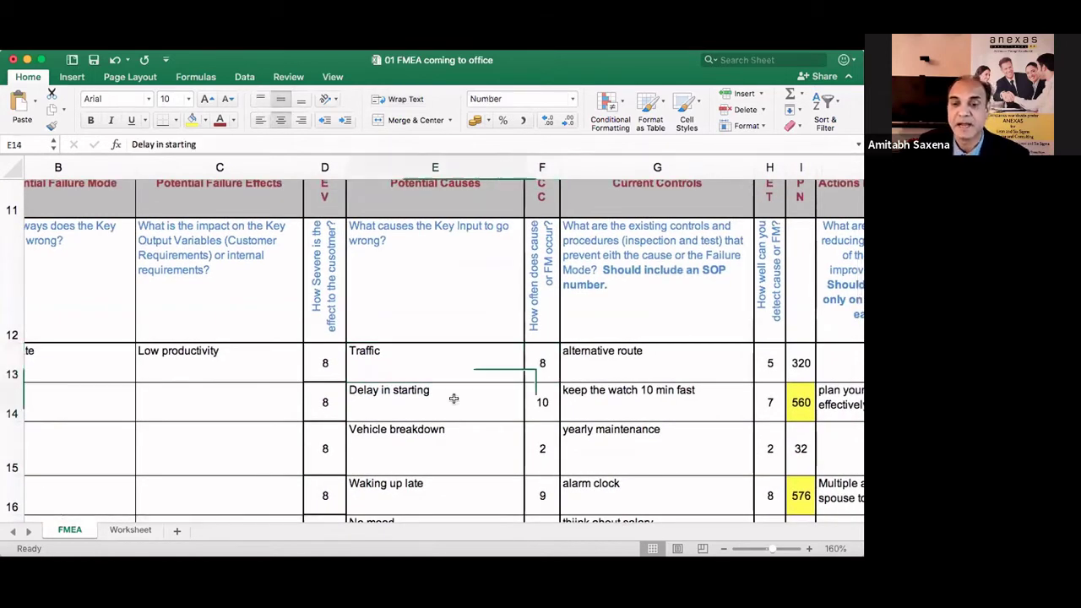
click(538, 404)
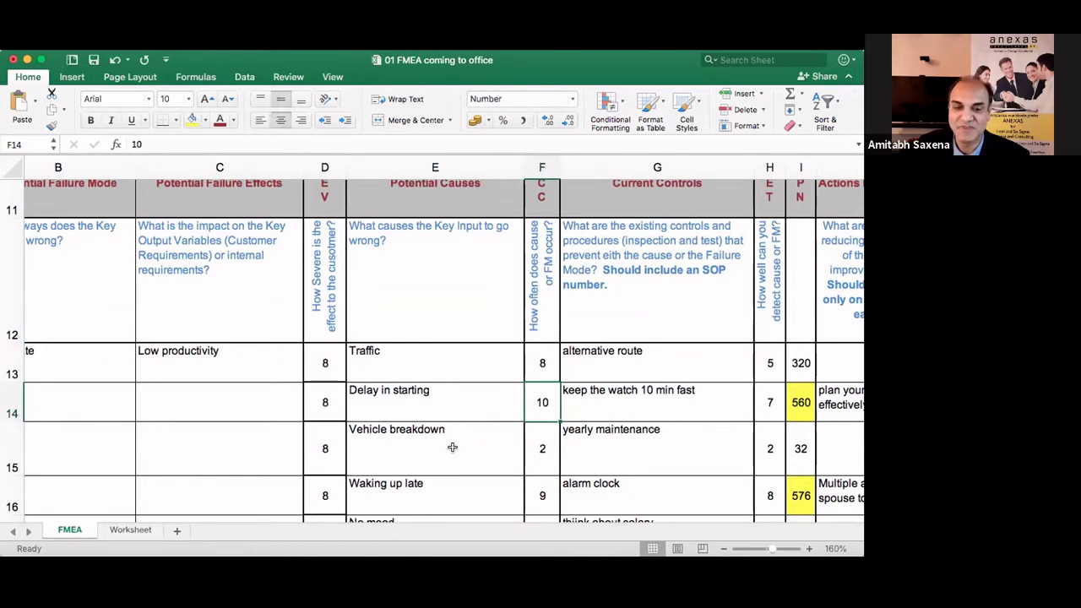
click(519, 444)
click(526, 447)
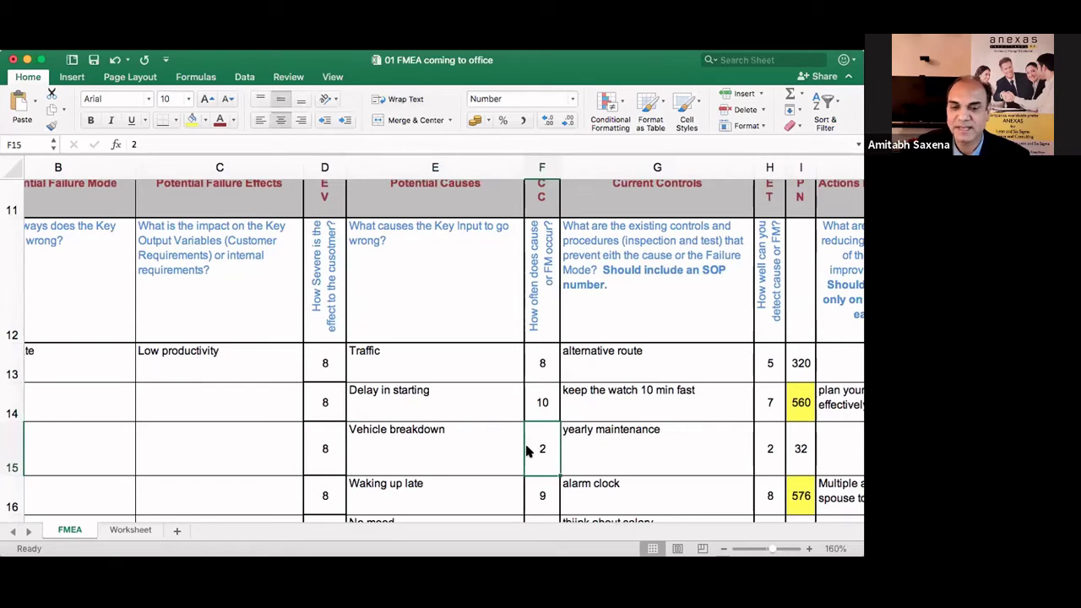
Review the causes Waking up late and No mood in rows 16 and 17 together with their occurrence ratings
scroll(507, 453, down, 1)
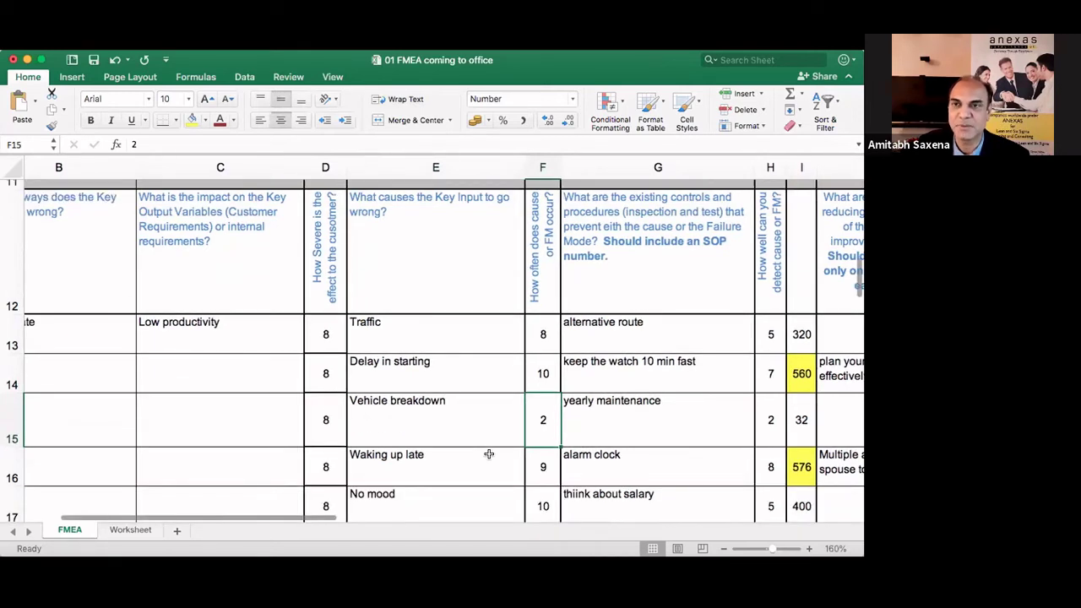
click(489, 454)
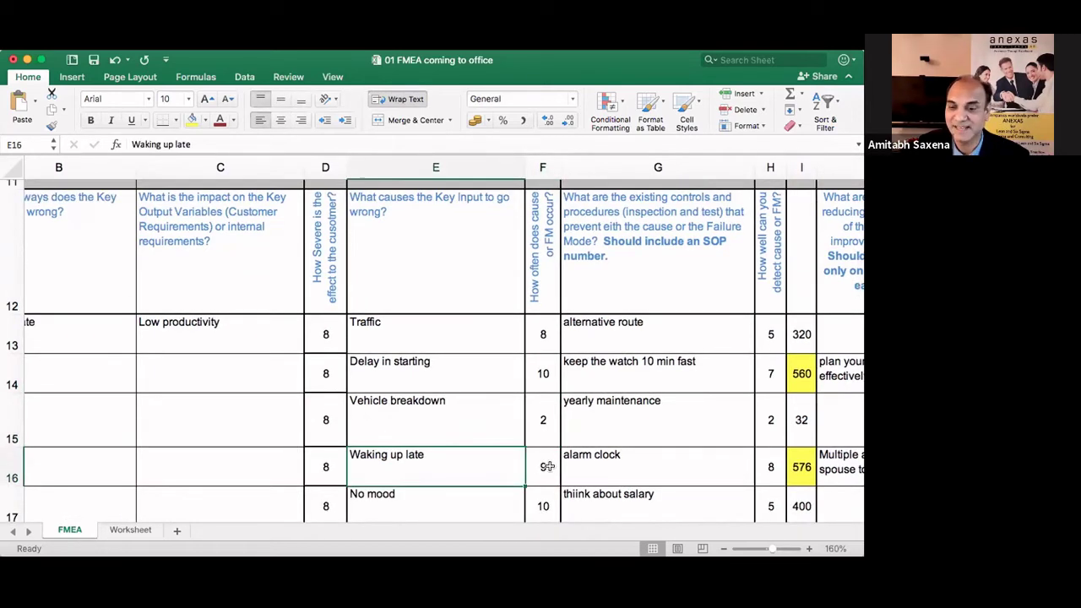
click(545, 468)
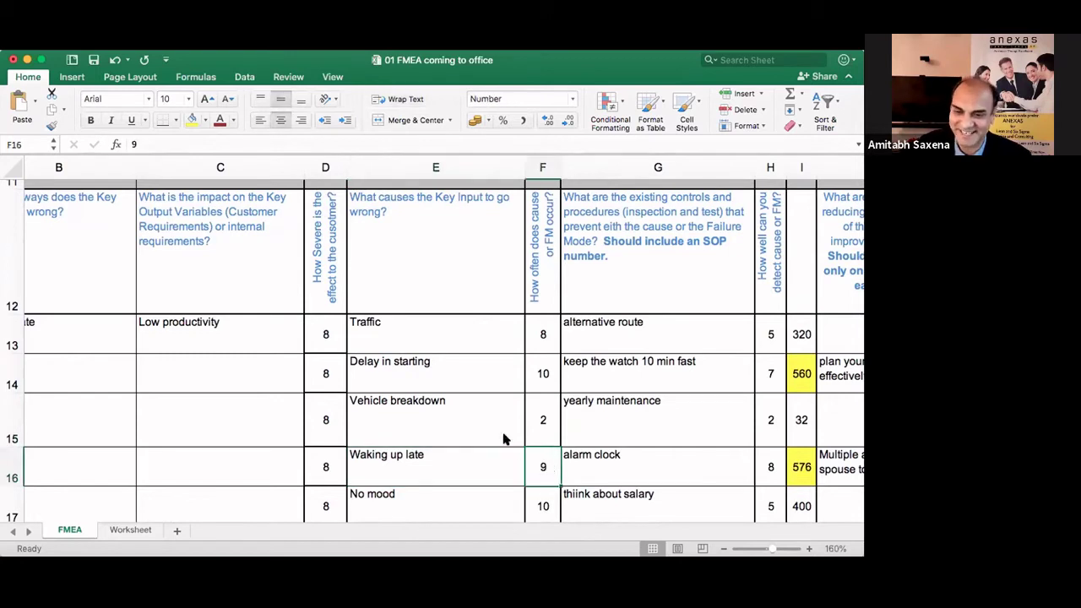
click(464, 490)
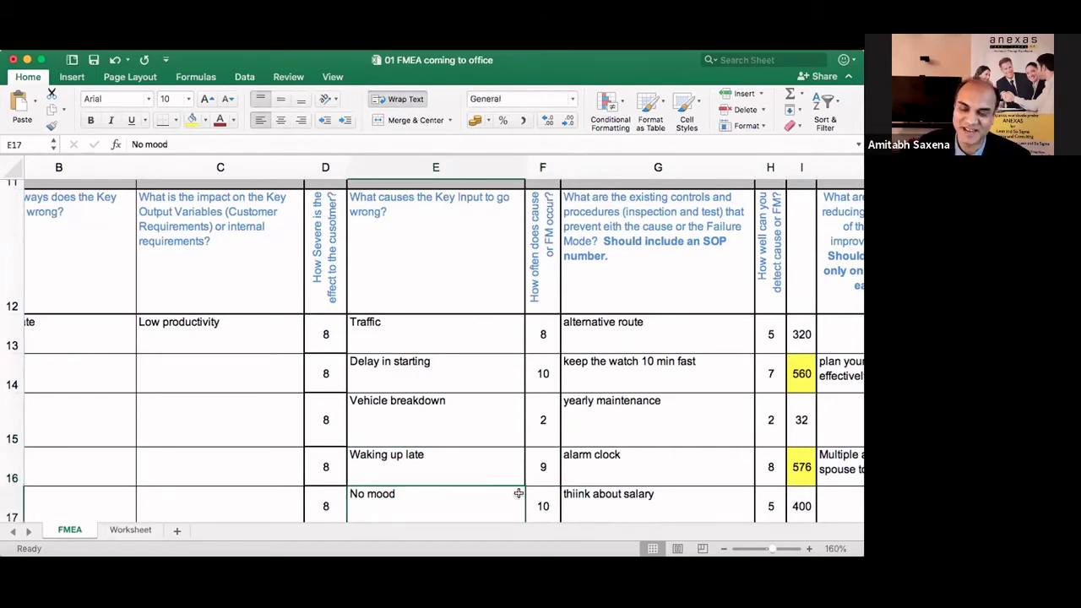
click(536, 497)
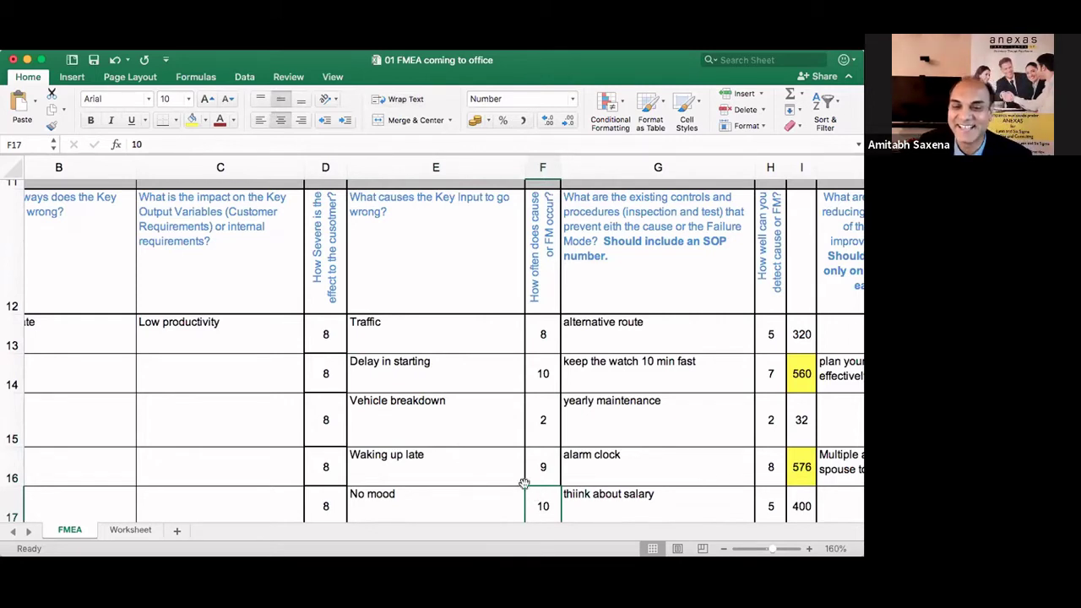
Examine the Current Controls heading in G11, and review Traffic's existing control in G13 and its detection rating in H13
scroll(524, 483, right, 2)
scroll(524, 484, down, 1)
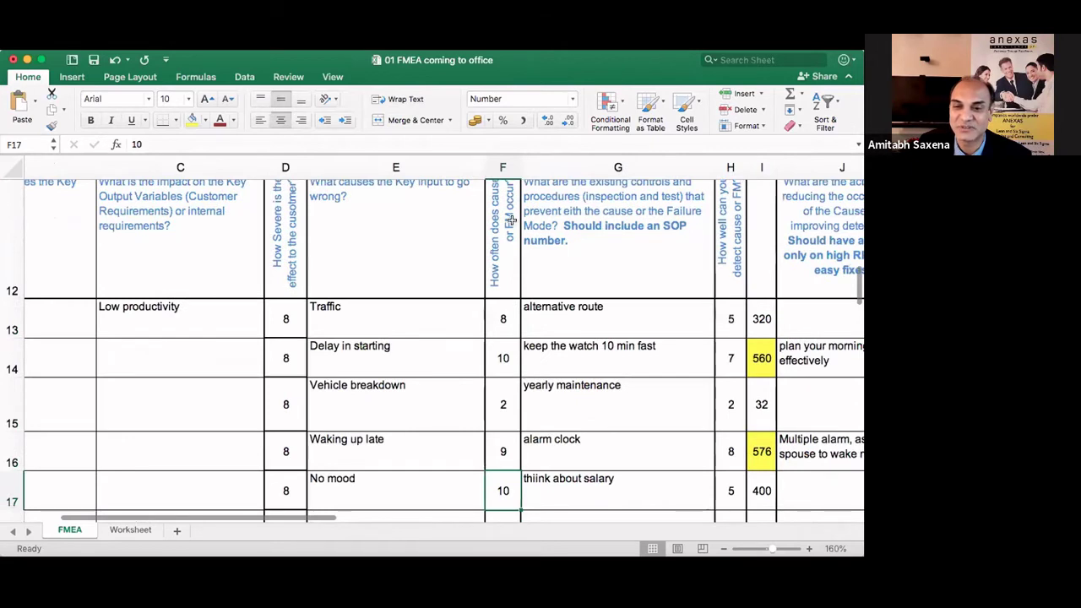
scroll(500, 362, up, 2)
scroll(500, 361, right, 2)
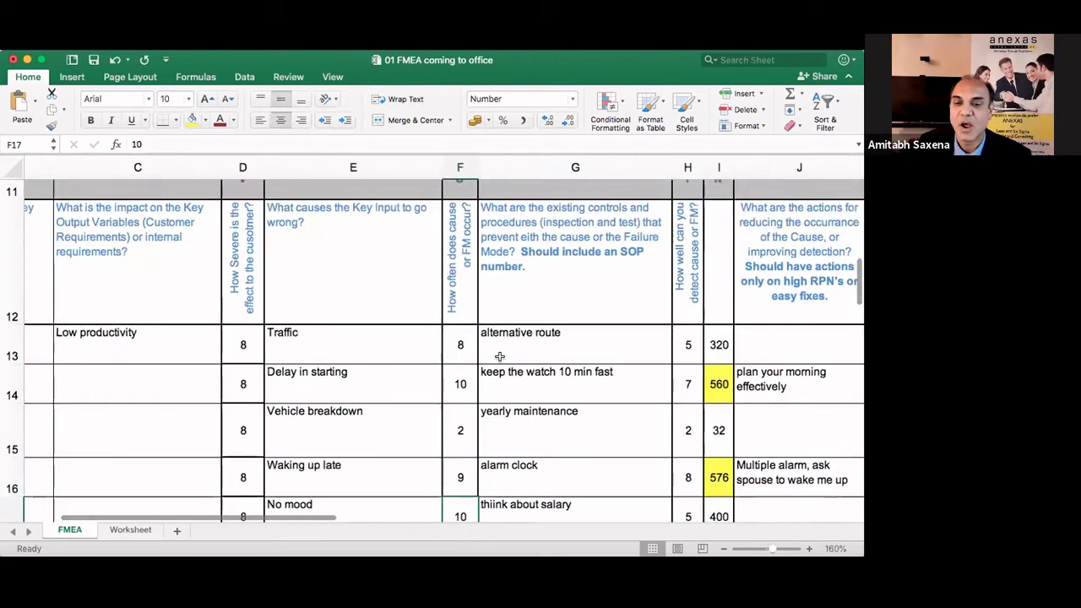
scroll(500, 356, up, 3)
scroll(500, 357, right, 2)
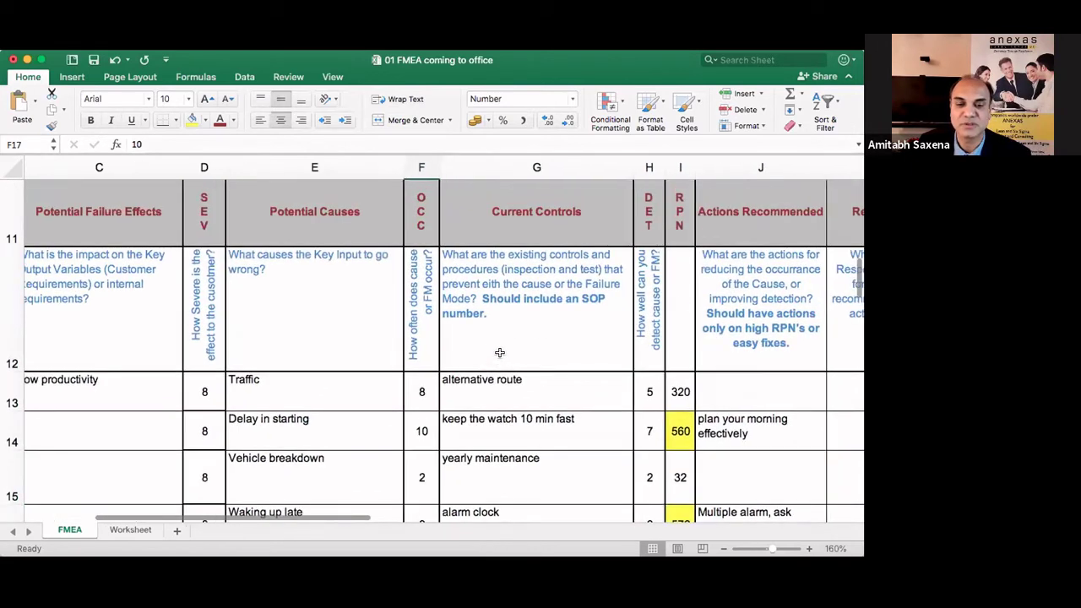
scroll(311, 383, up, 1)
scroll(310, 383, right, 1)
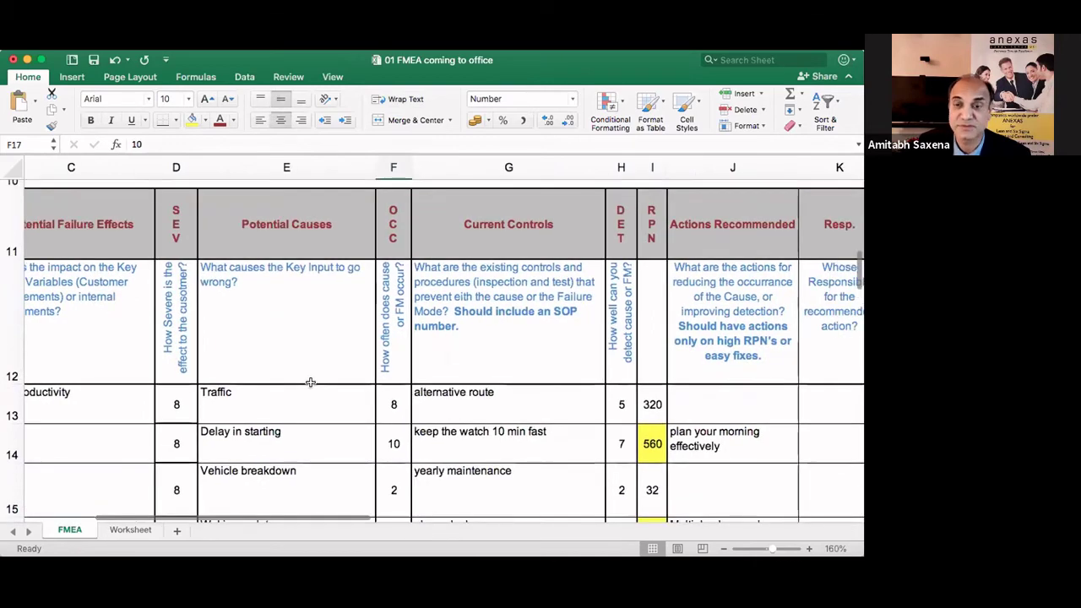
click(507, 227)
scroll(448, 399, down, 2)
scroll(448, 399, right, 1)
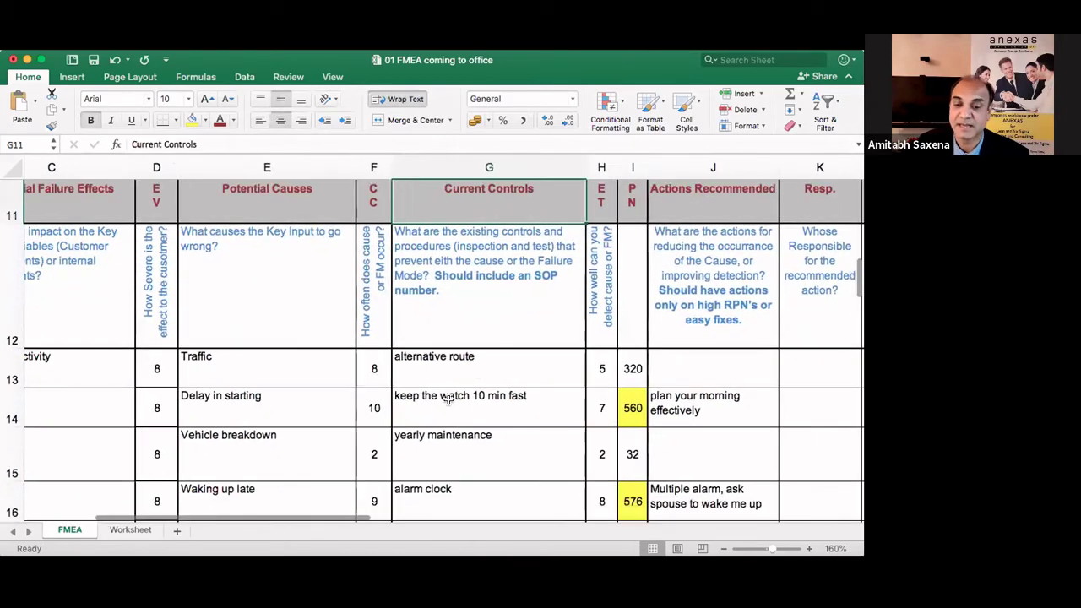
scroll(448, 399, up, 2)
scroll(448, 399, left, 1)
click(450, 400)
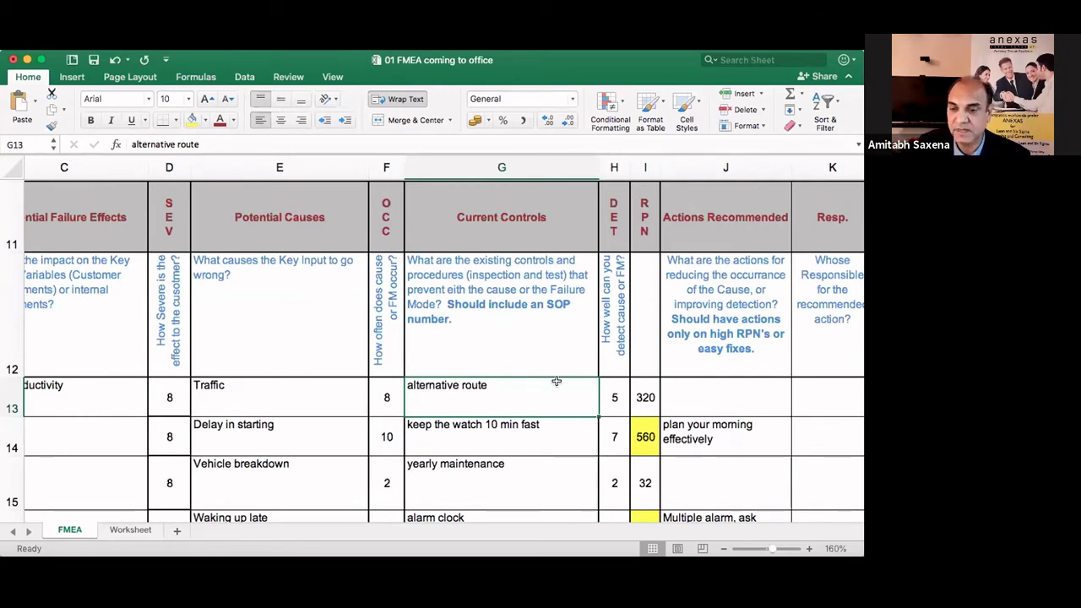
click(607, 377)
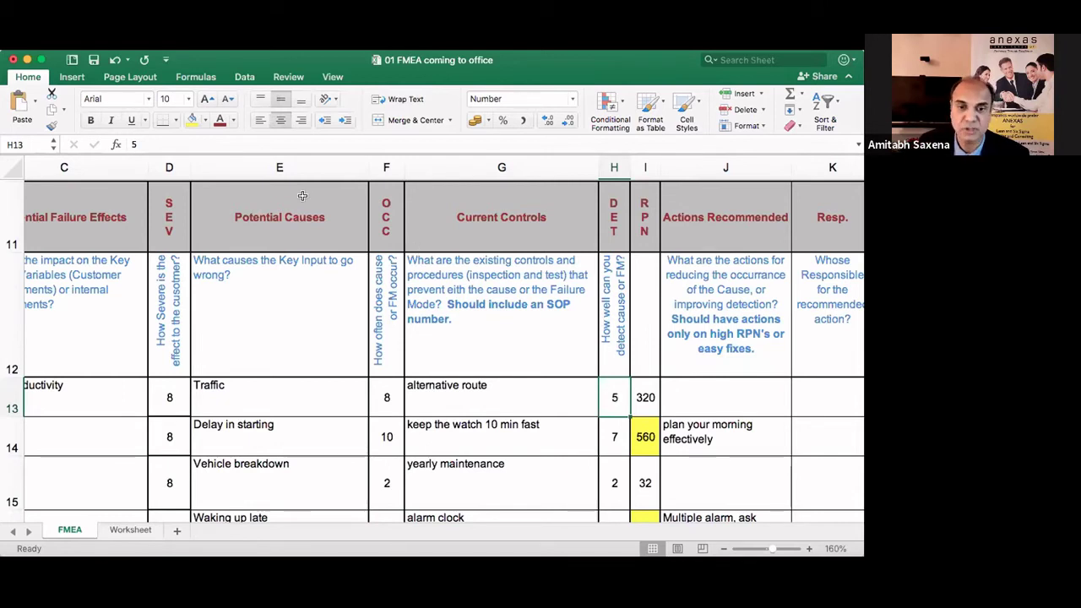
Go through the SEV, OCC and DET column headings in D11, F11 and H11 one after another
click(158, 208)
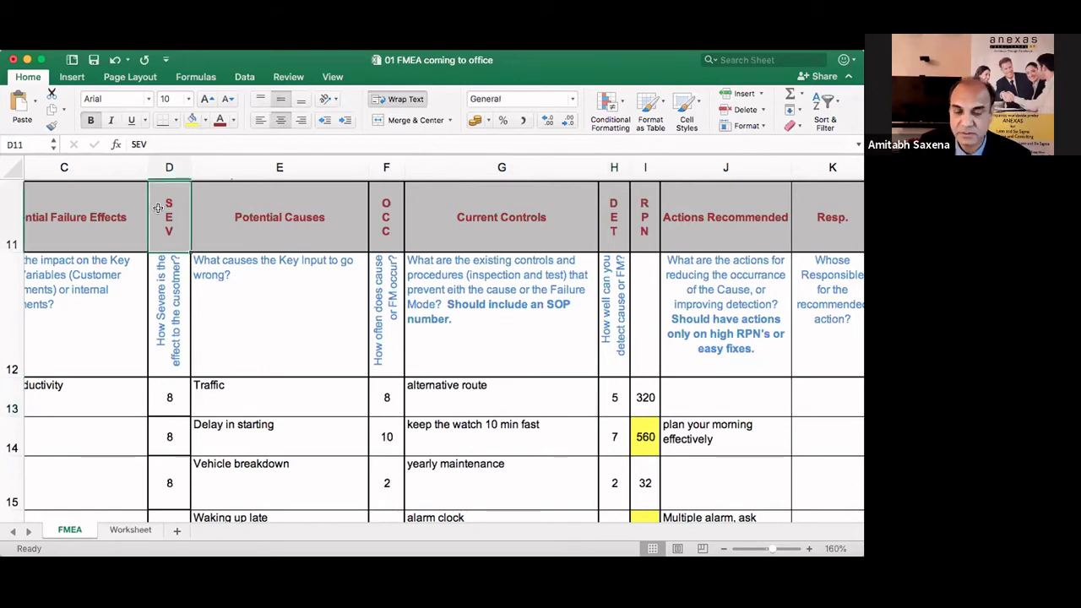
click(385, 202)
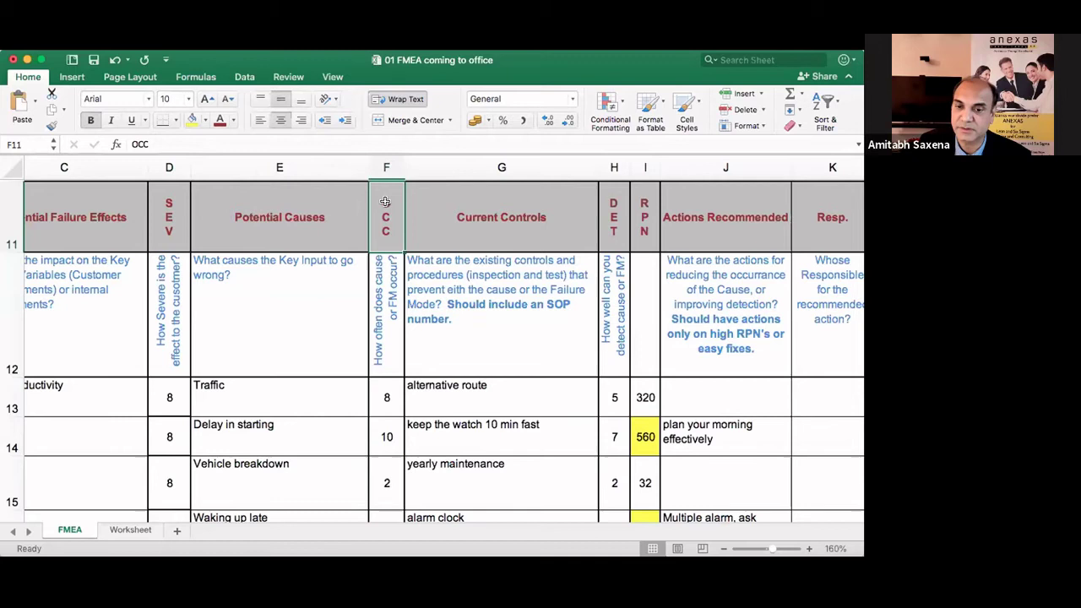
click(612, 204)
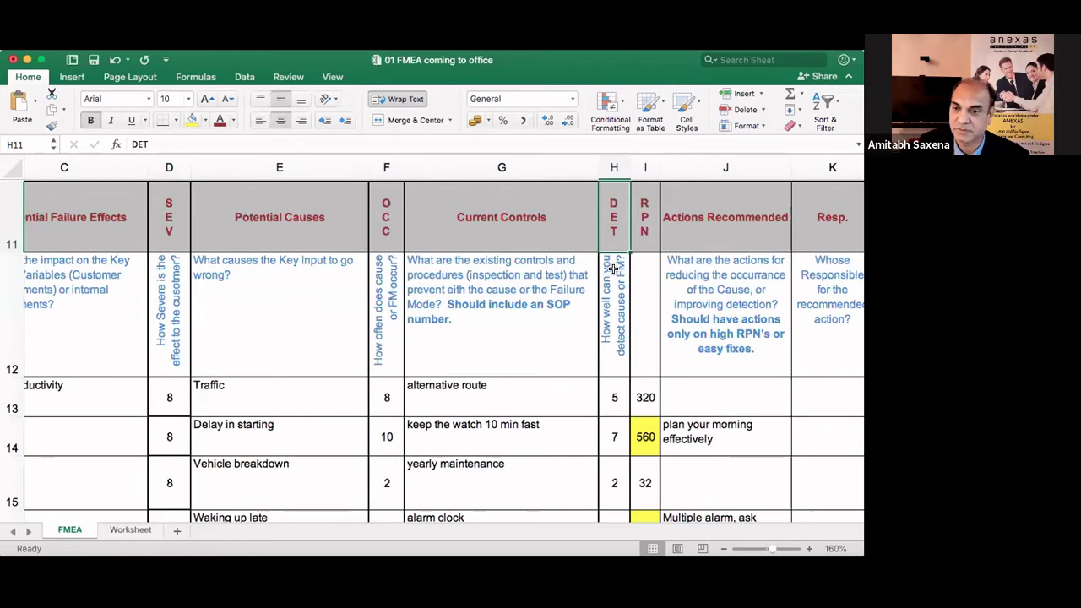
Compare the current controls with their detection ratings for Traffic in row 13 and Delay in starting in row 14
scroll(548, 316, down, 2)
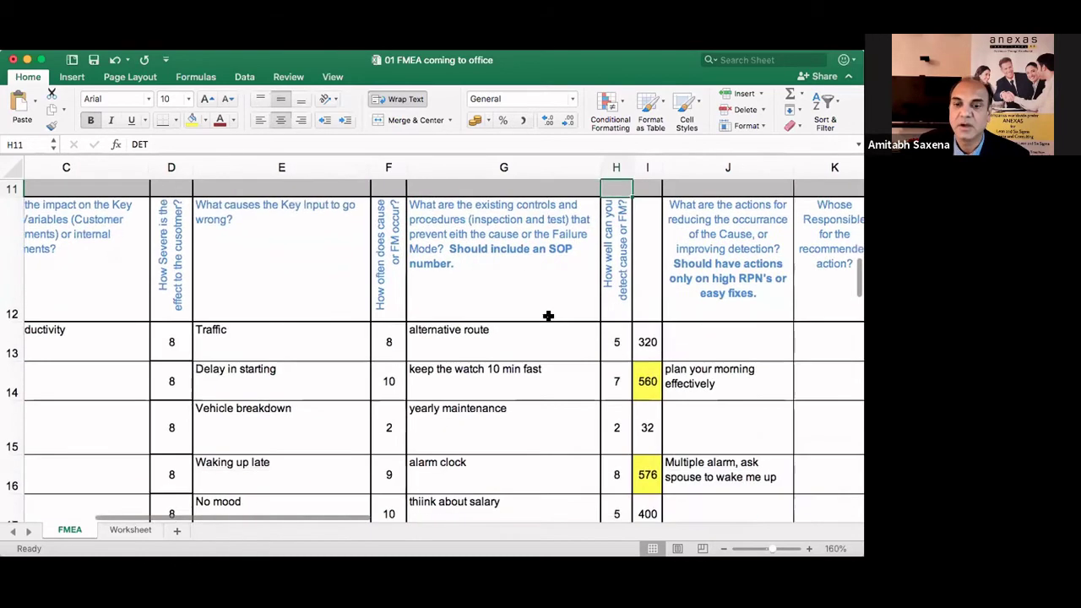
click(554, 341)
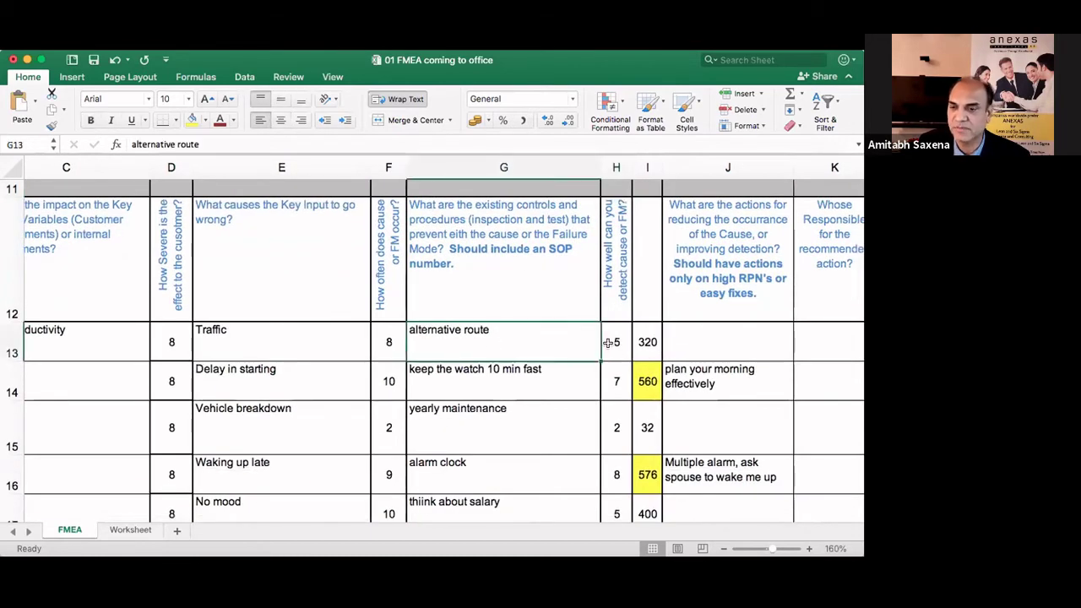
click(609, 342)
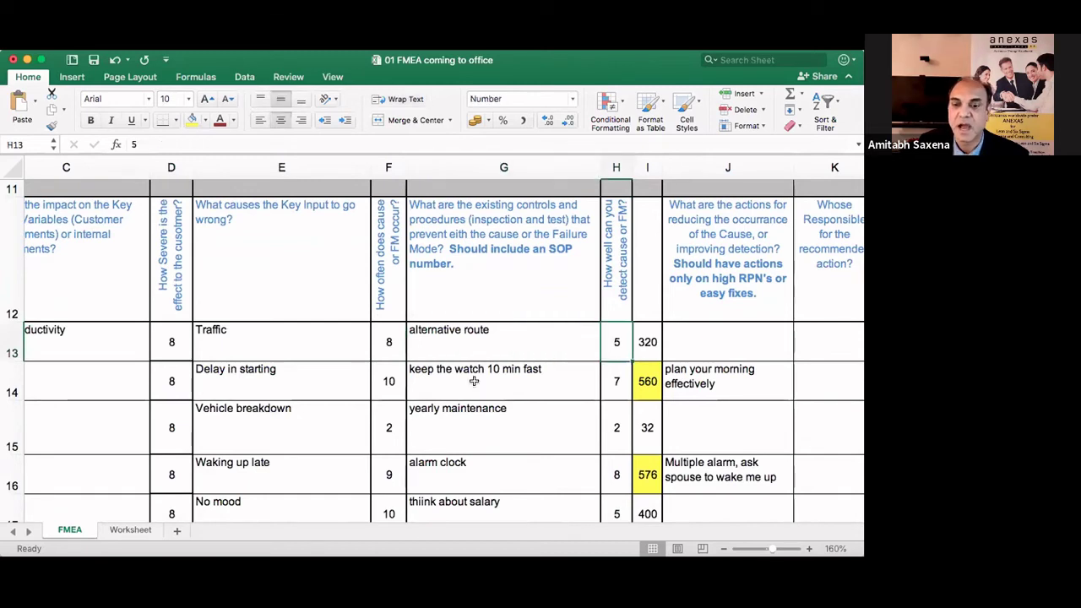
click(474, 381)
click(281, 394)
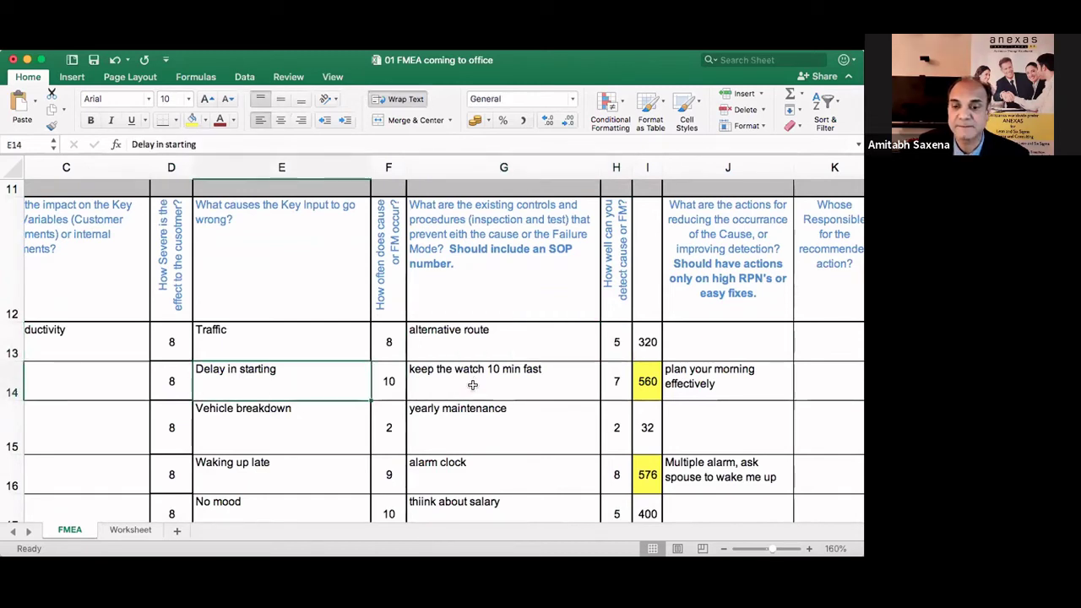
click(472, 384)
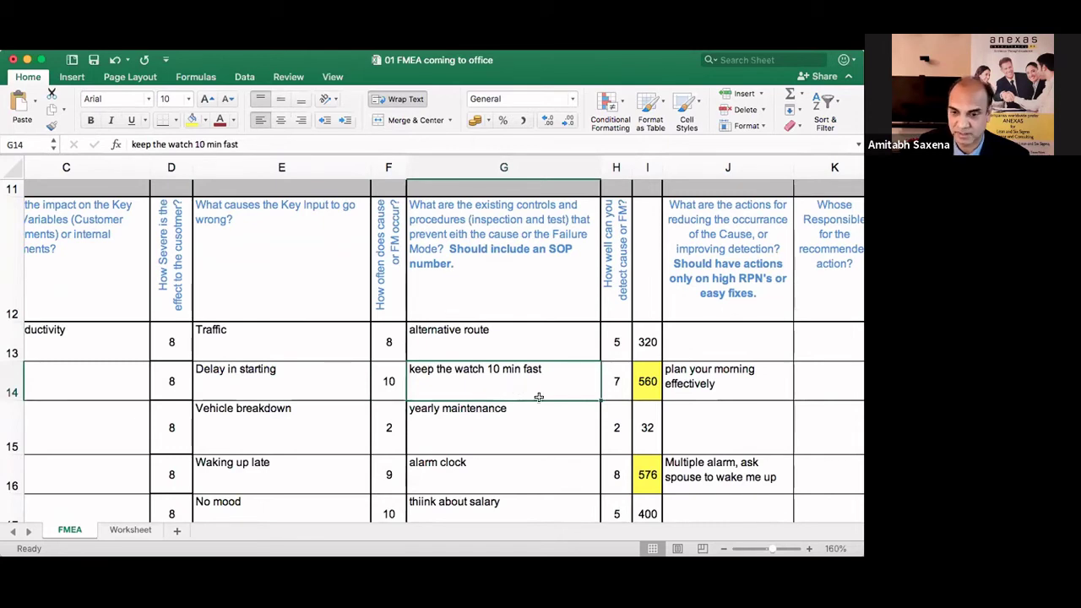
click(622, 388)
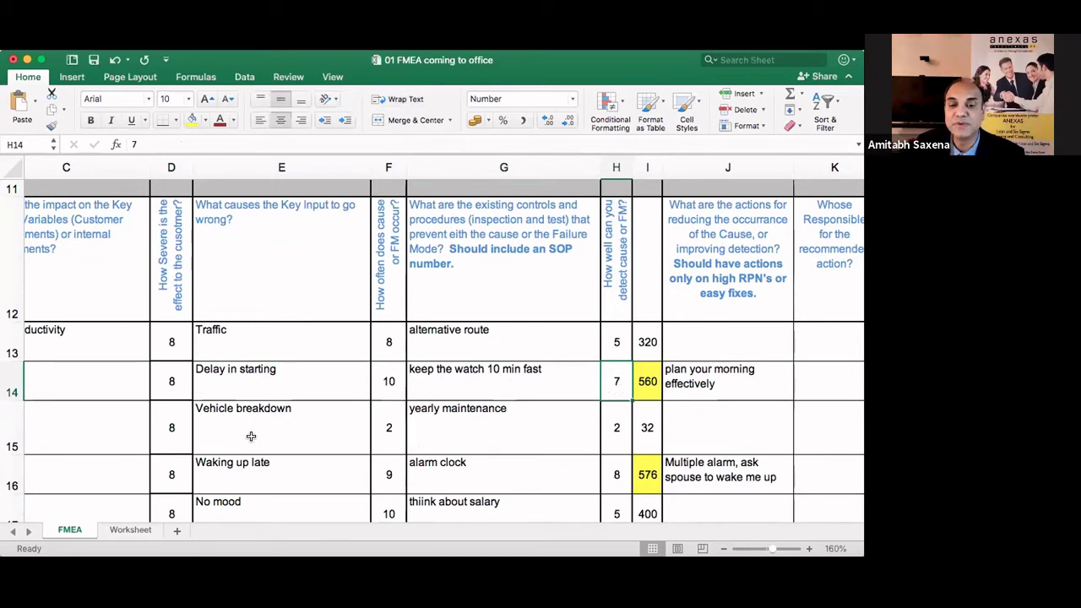
Review the current controls and detection ratings for Vehicle breakdown in row 15 and Waking up late in row 16
click(455, 435)
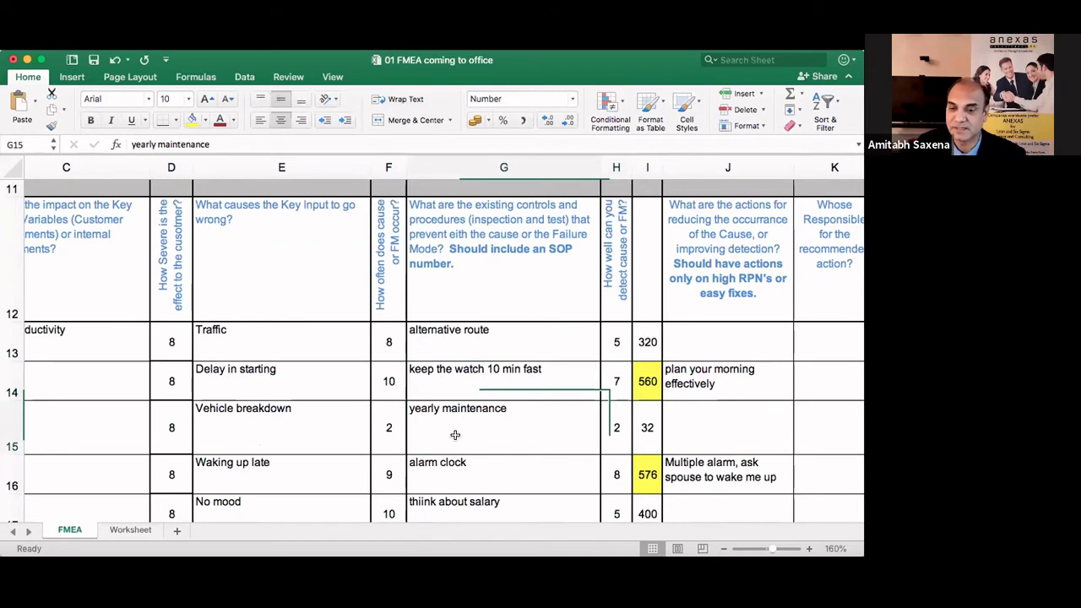
click(617, 428)
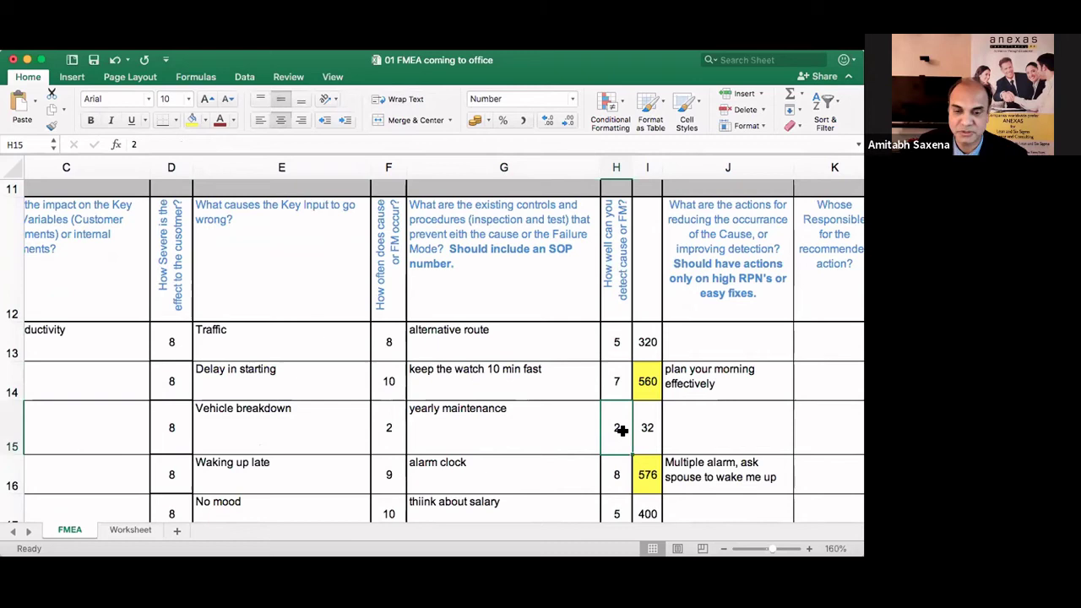
click(294, 459)
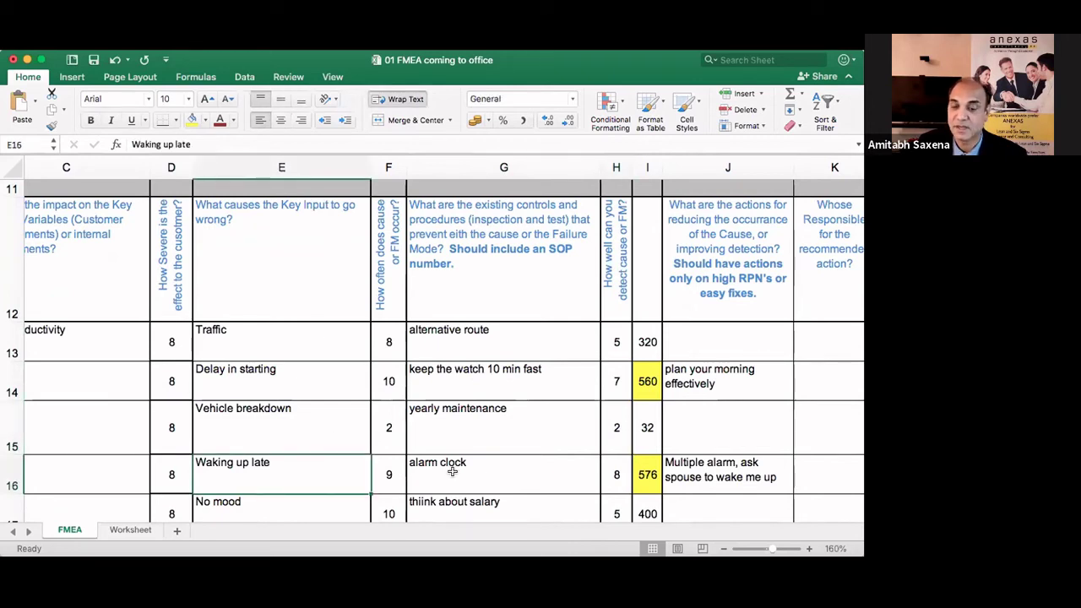
click(453, 472)
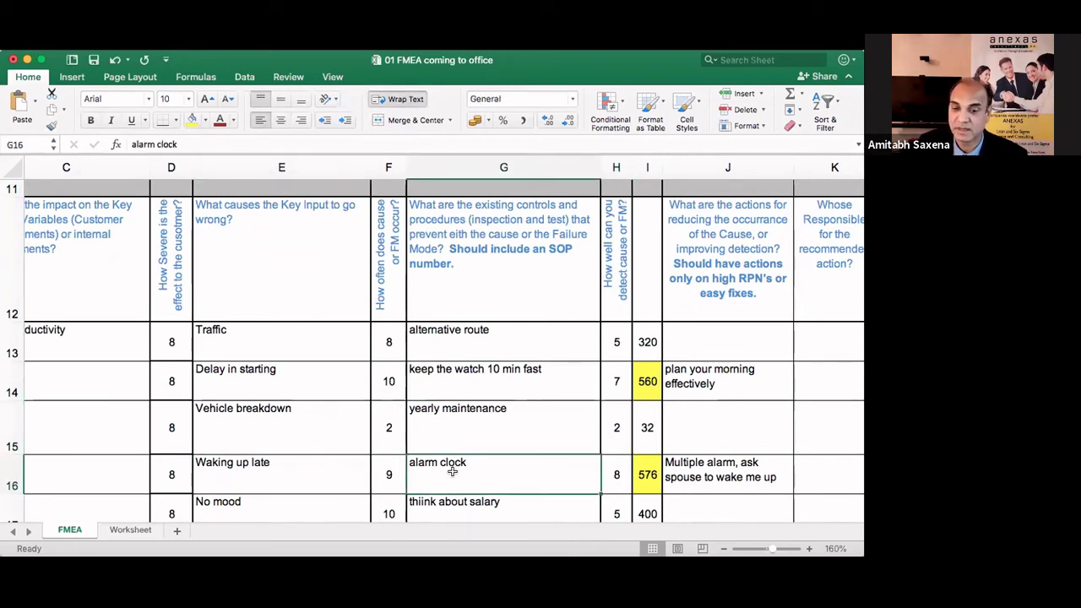
click(608, 471)
scroll(591, 467, down, 1)
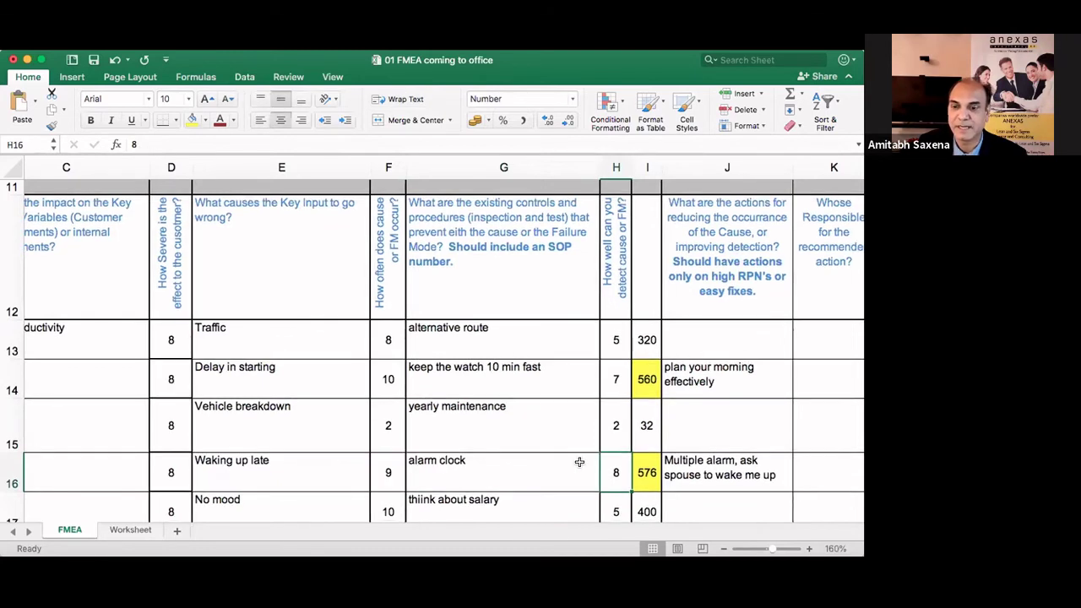
Review the No mood cause in row 17 with its occurrence rating, current control and detection rating
scroll(579, 463, down, 2)
click(358, 480)
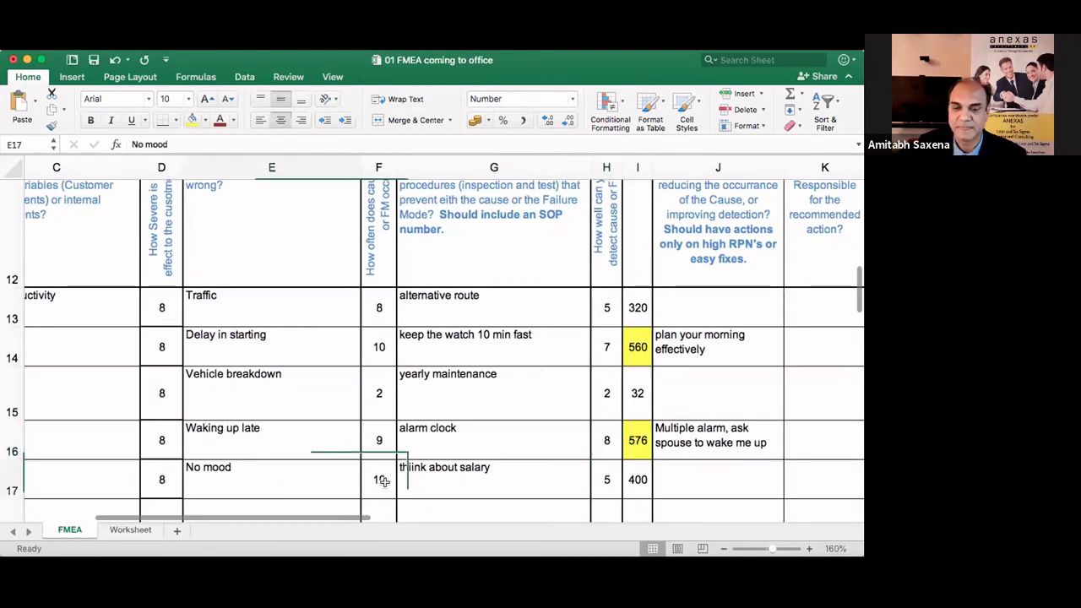
click(383, 480)
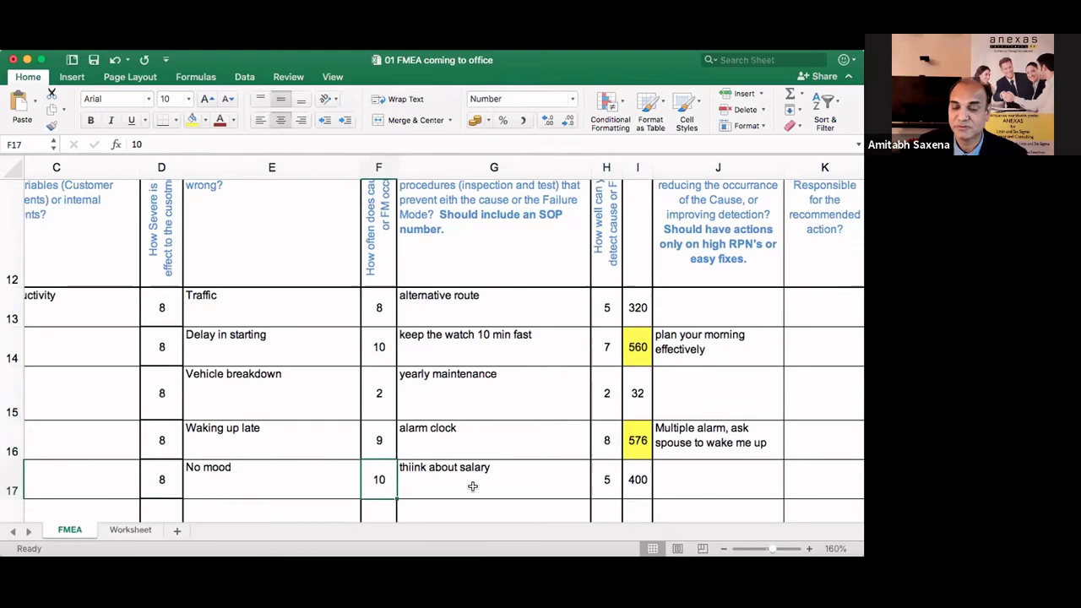
click(473, 487)
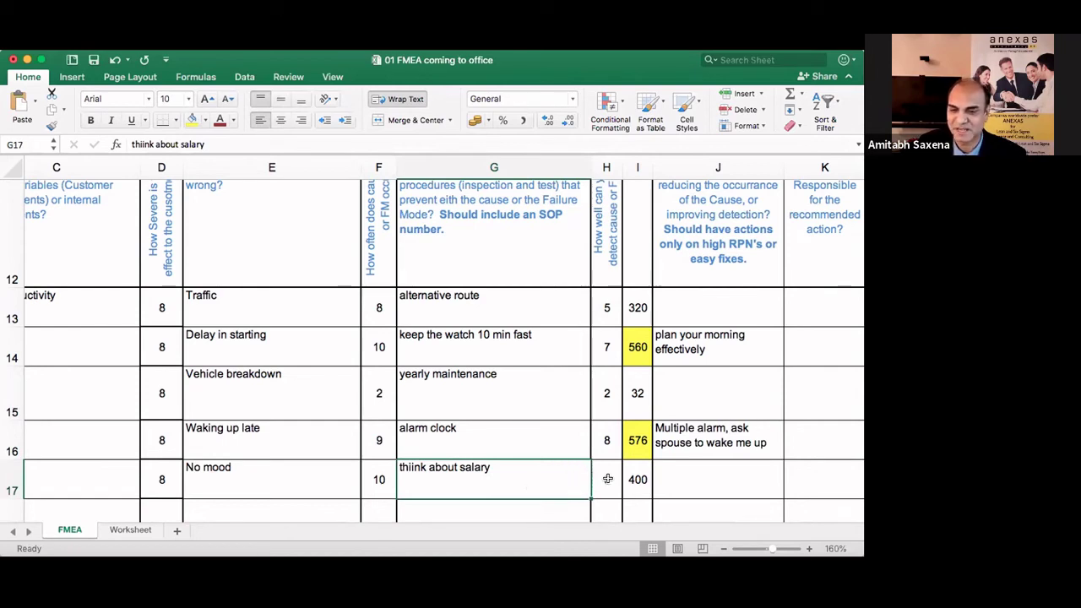
click(608, 479)
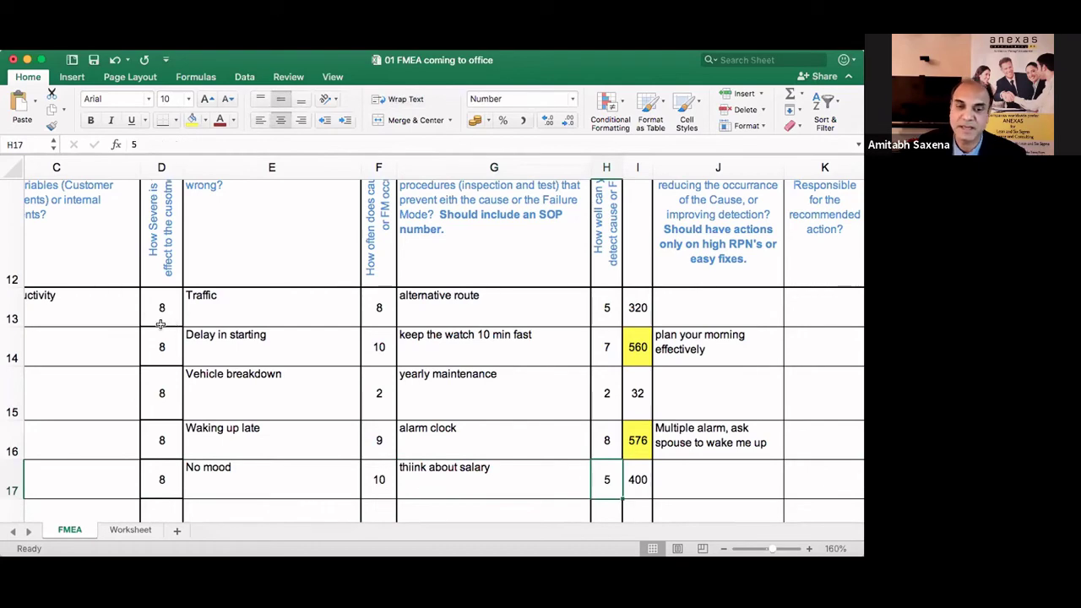
Recheck the severity, occurrence and detection headings and their guiding questions in rows 11 and 12 against the ratings below
scroll(163, 348, up, 1)
scroll(163, 348, up, 2)
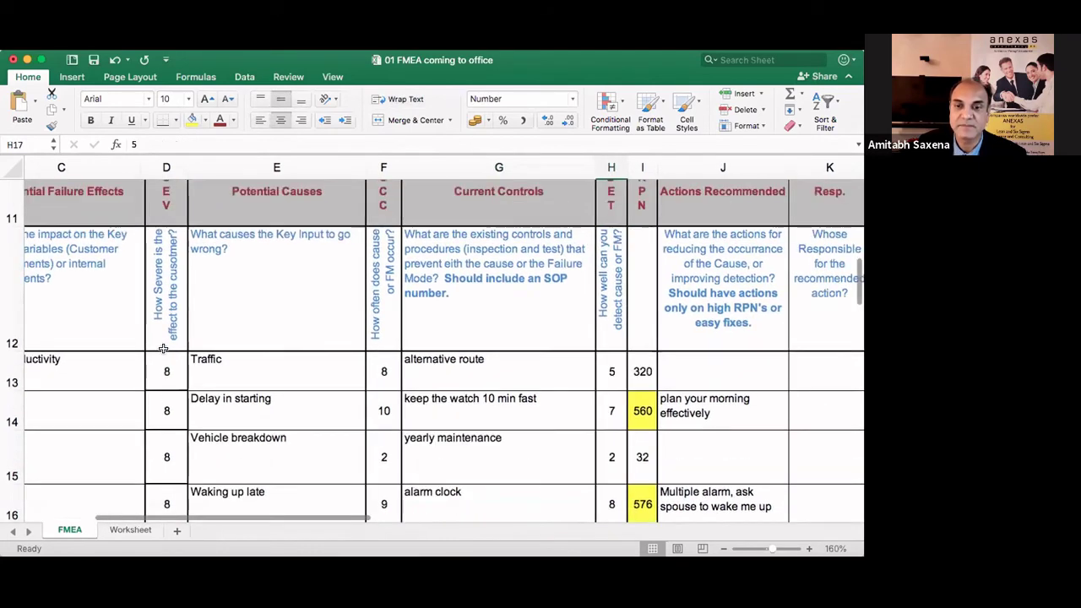
scroll(486, 213, down, 1)
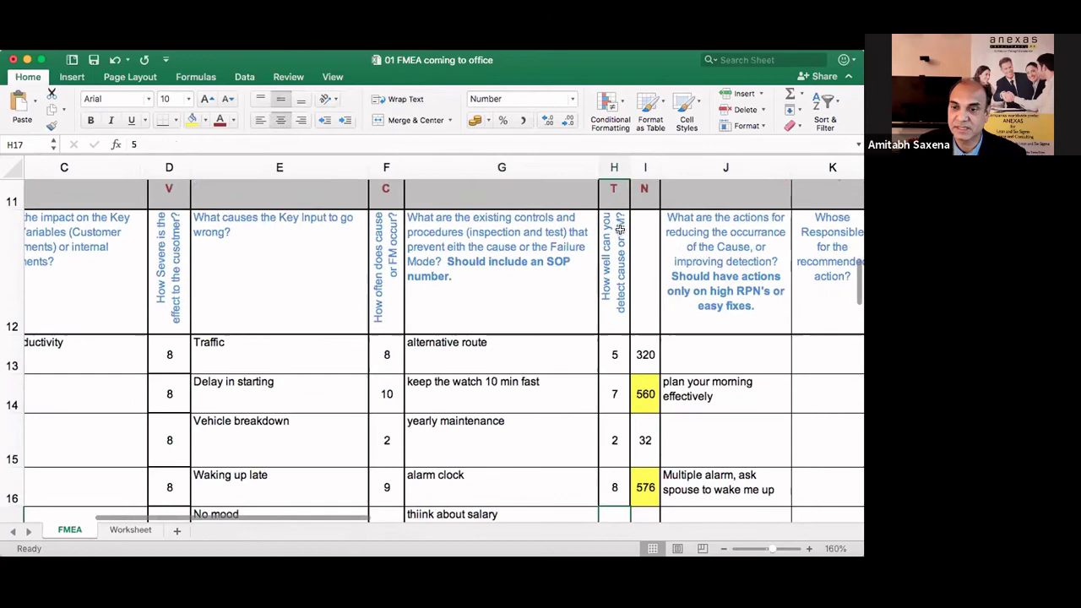
scroll(640, 233, up, 1)
scroll(640, 234, up, 1)
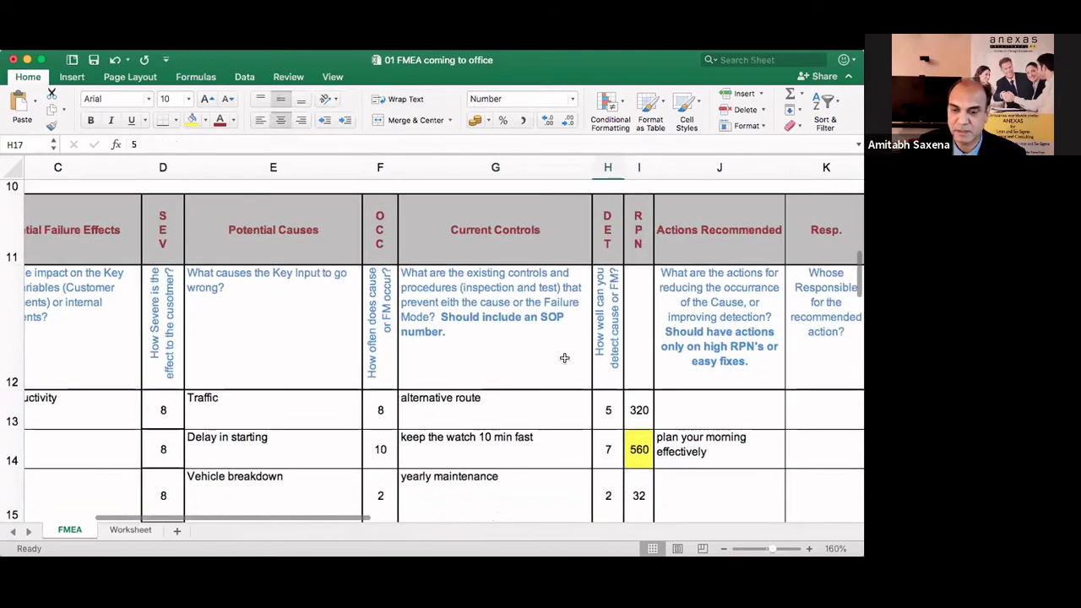
scroll(580, 289, down, 2)
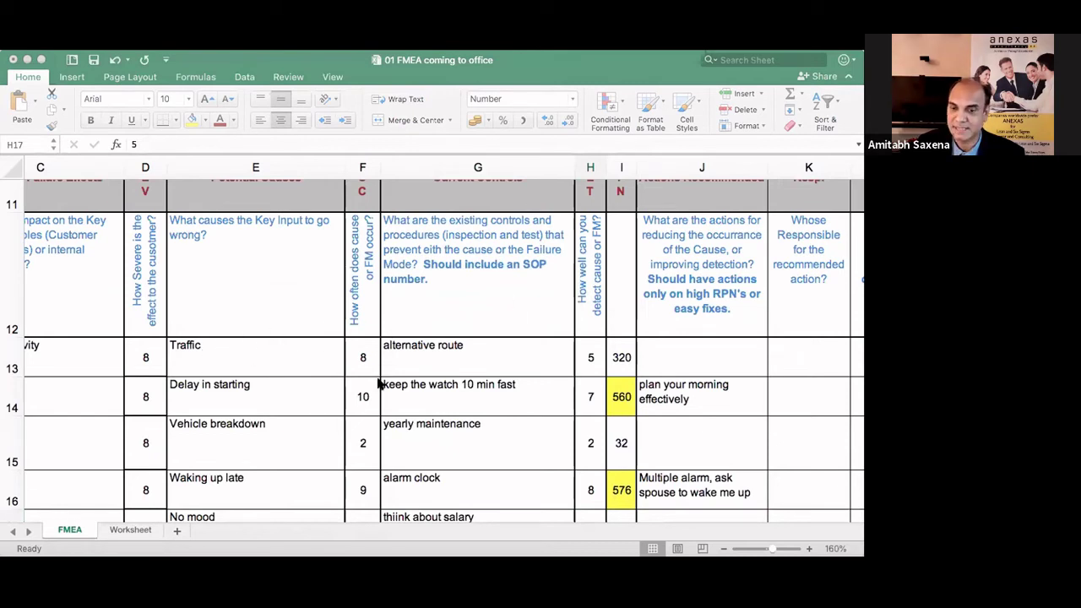
Switch to PowerPoint, view the Conducting an FMEA slide as a slide show to read the RPN definition, and exit the show
key(super+Tab)
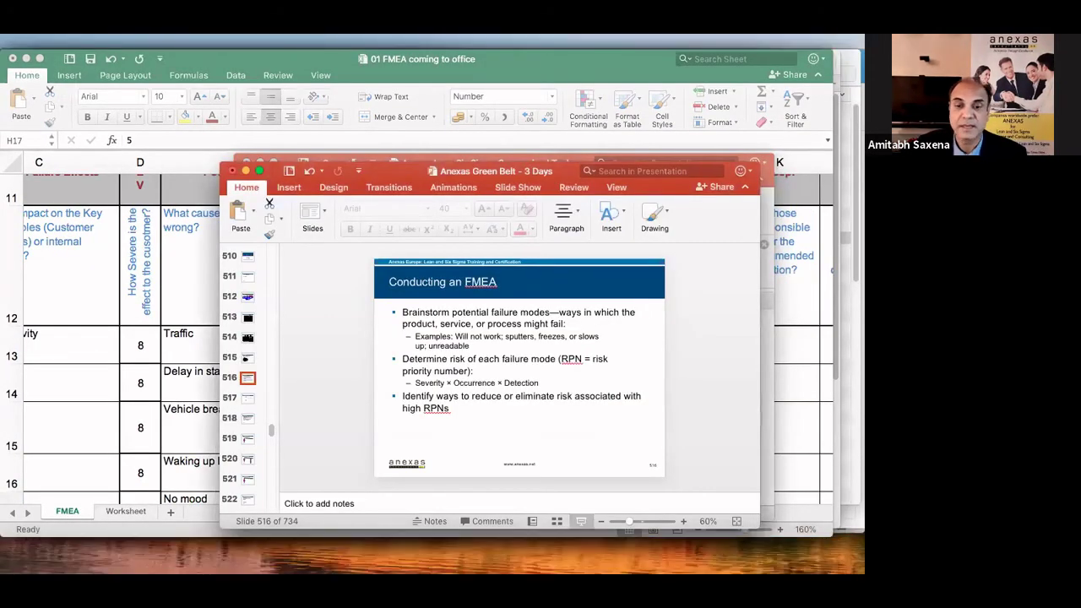
key(super+shift+Return)
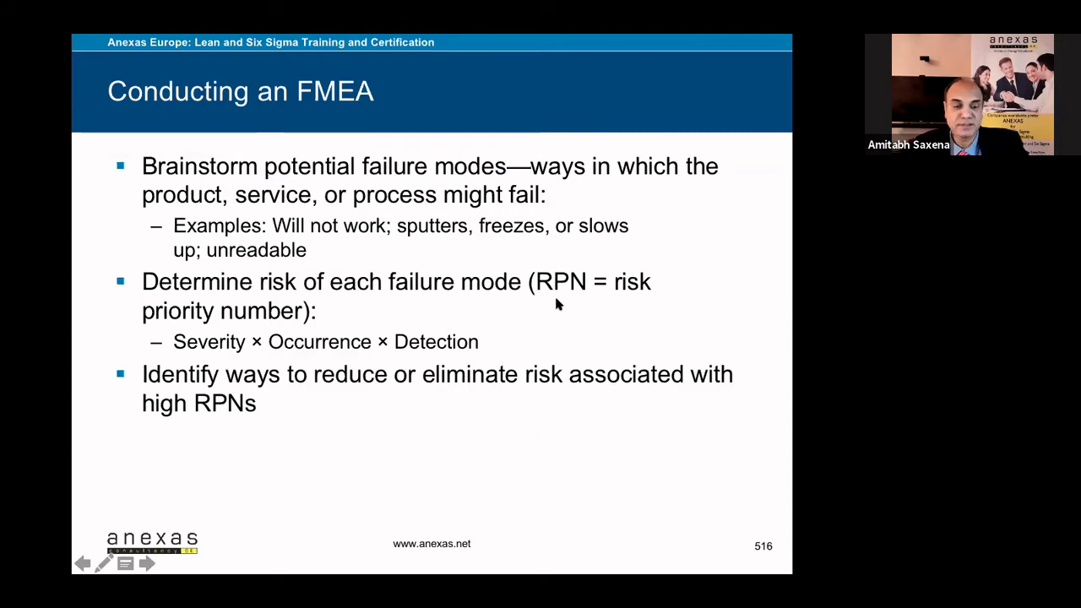
key(Escape)
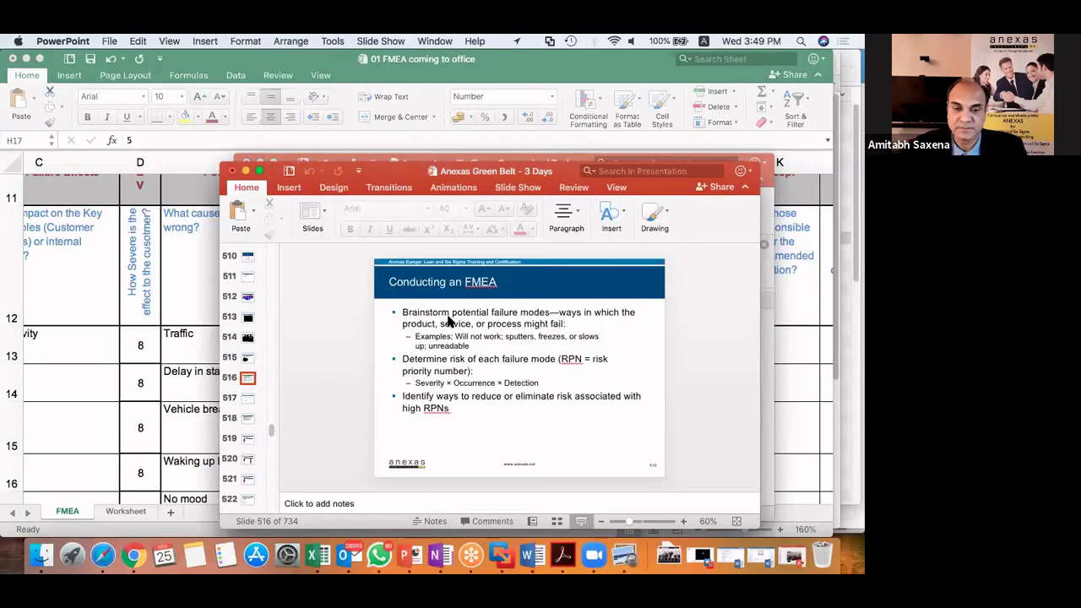
Return to the Excel FMEA sheet and trace Traffic's severity, occurrence and detection ratings in row 13 to the RPN formula in I13
click(140, 344)
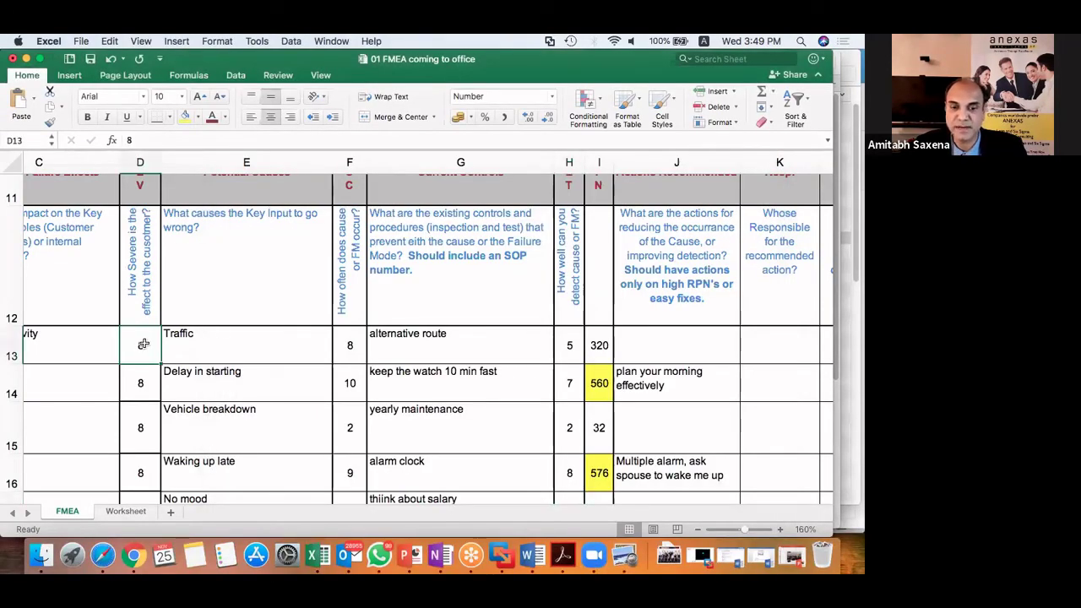
scroll(251, 386, up, 3)
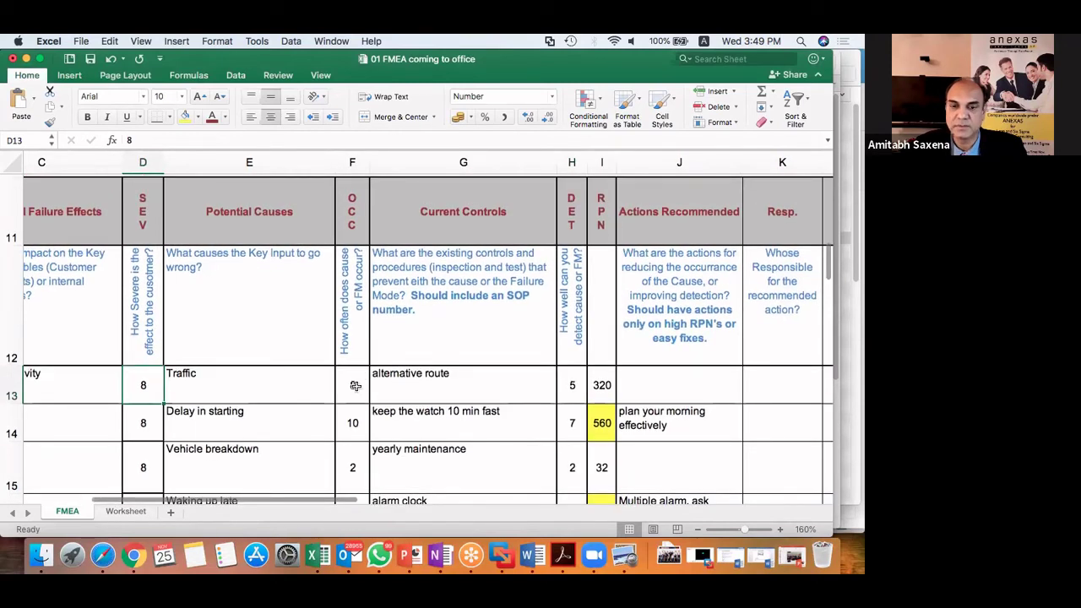
click(355, 386)
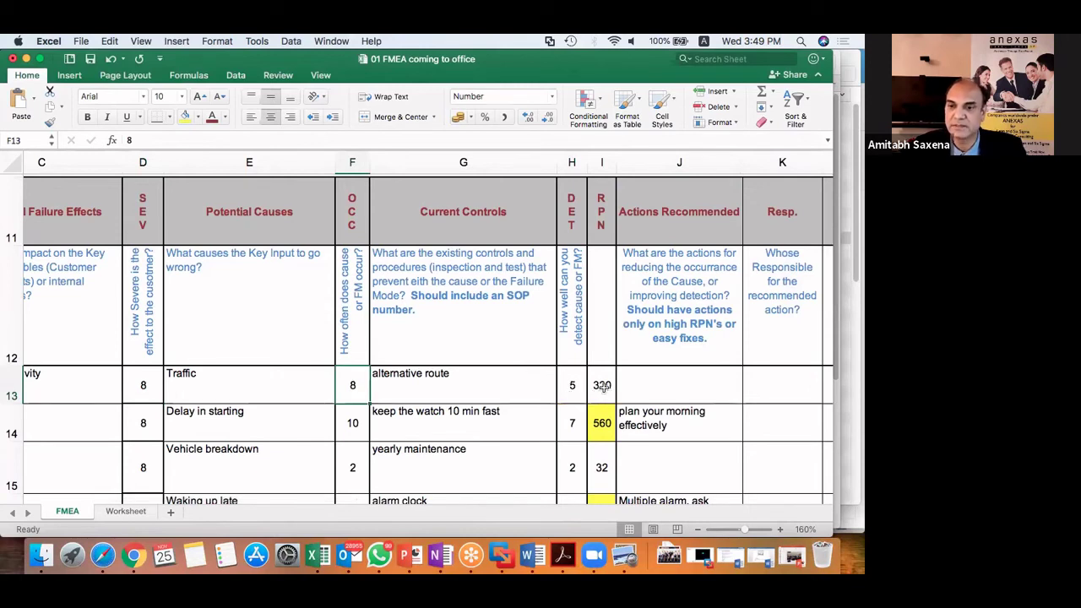
key(Right)
key(Right)
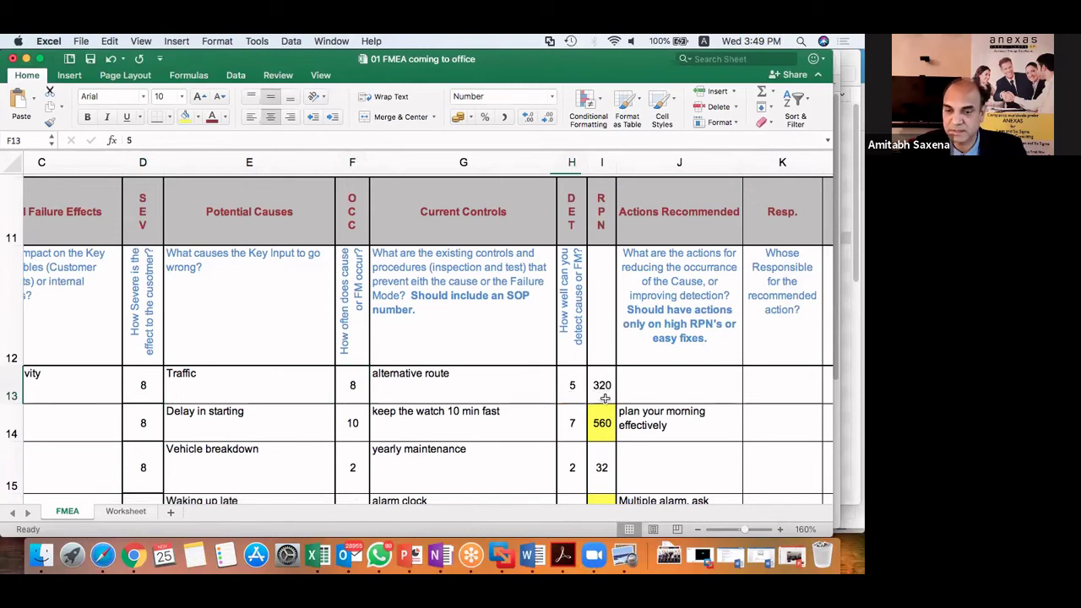
key(Right)
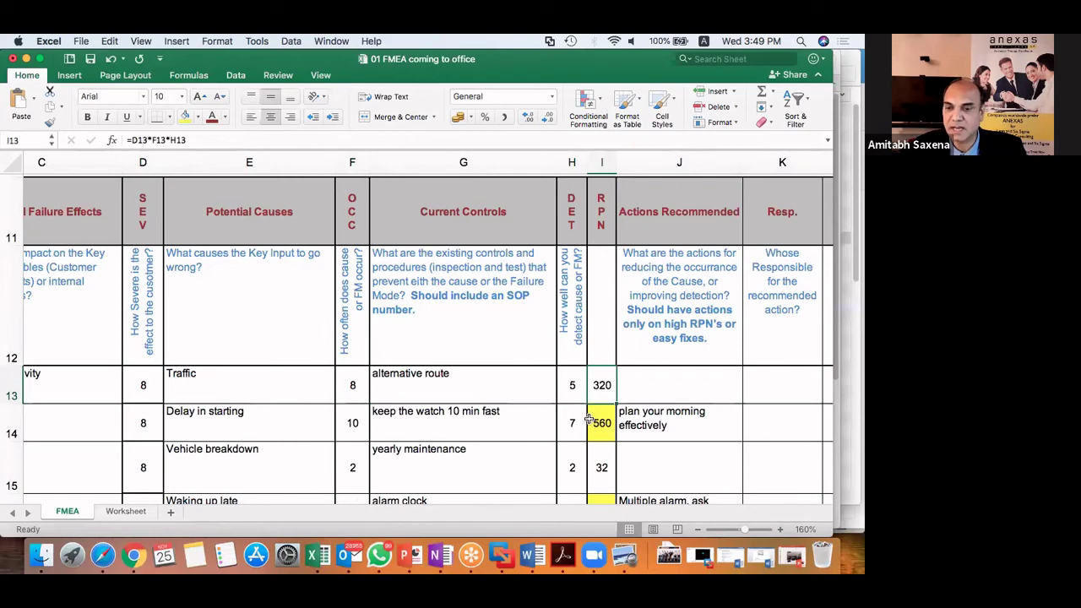
Compare the RPN values down column I, inspecting the highlighted ones for Delay in starting in I14 and Waking up late in I16
scroll(588, 420, down, 2)
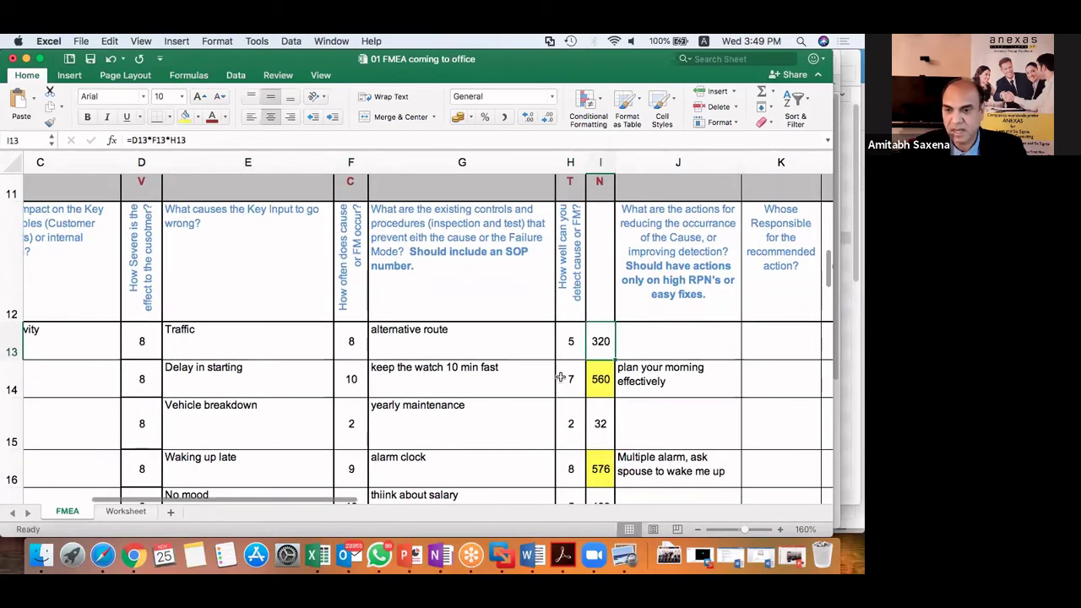
scroll(559, 377, right, 1)
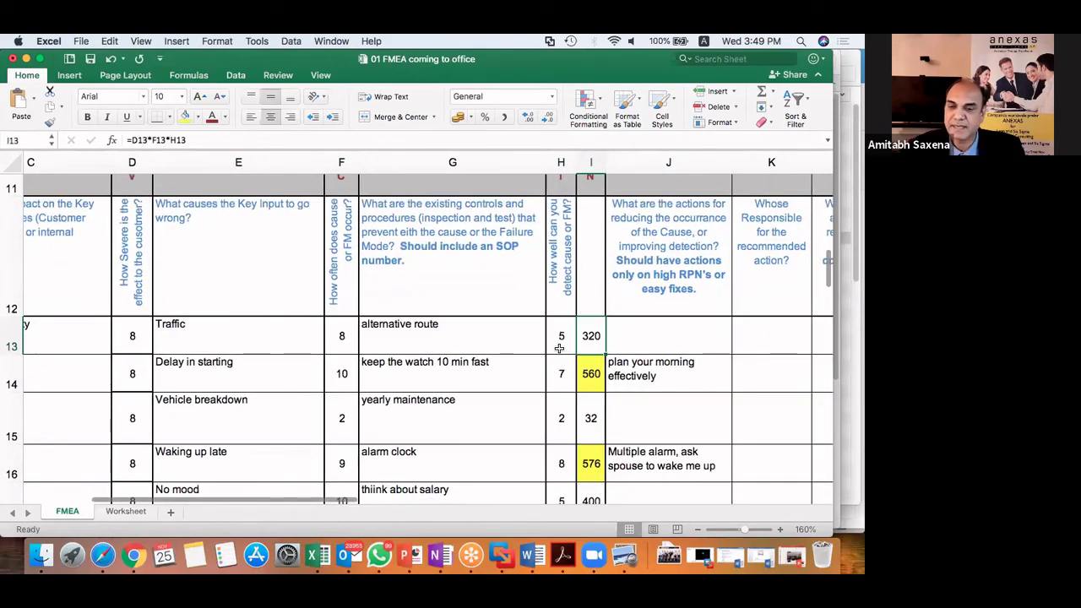
scroll(559, 348, down, 1)
scroll(548, 343, down, 1)
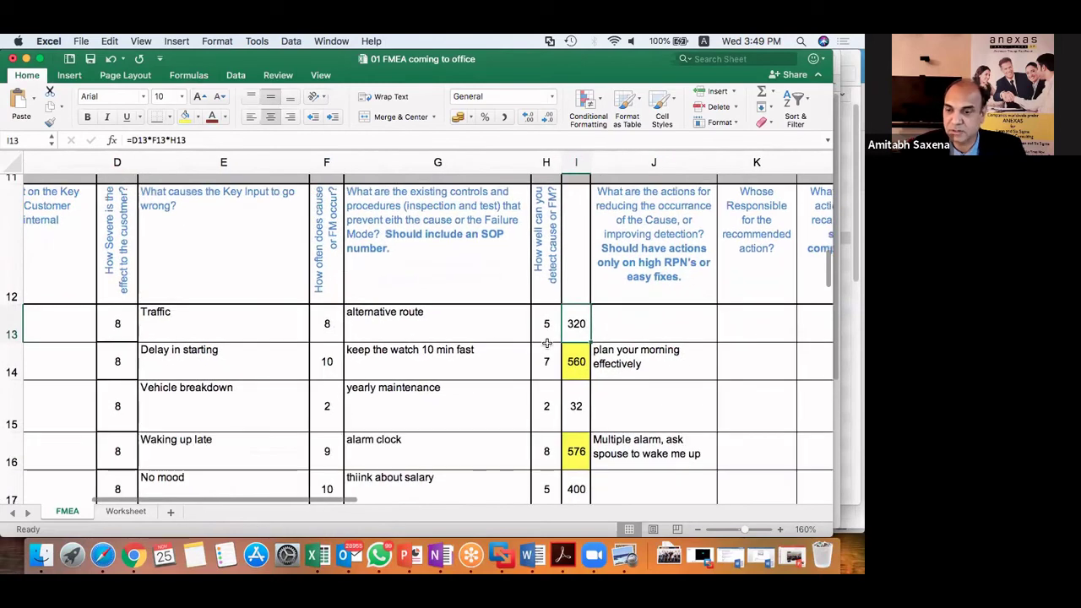
scroll(548, 343, right, 2)
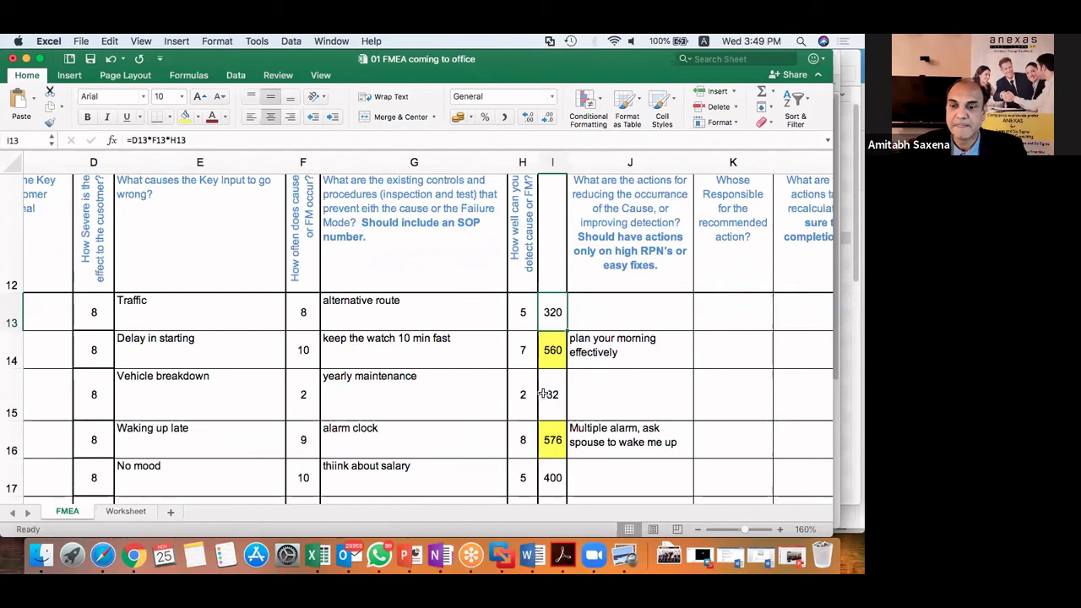
click(553, 353)
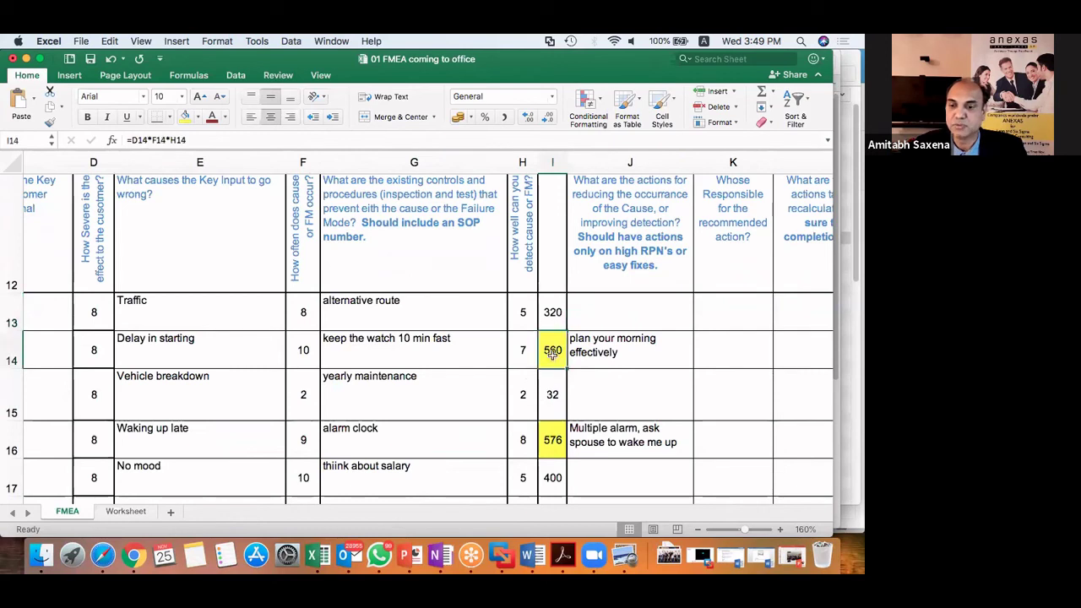
click(554, 428)
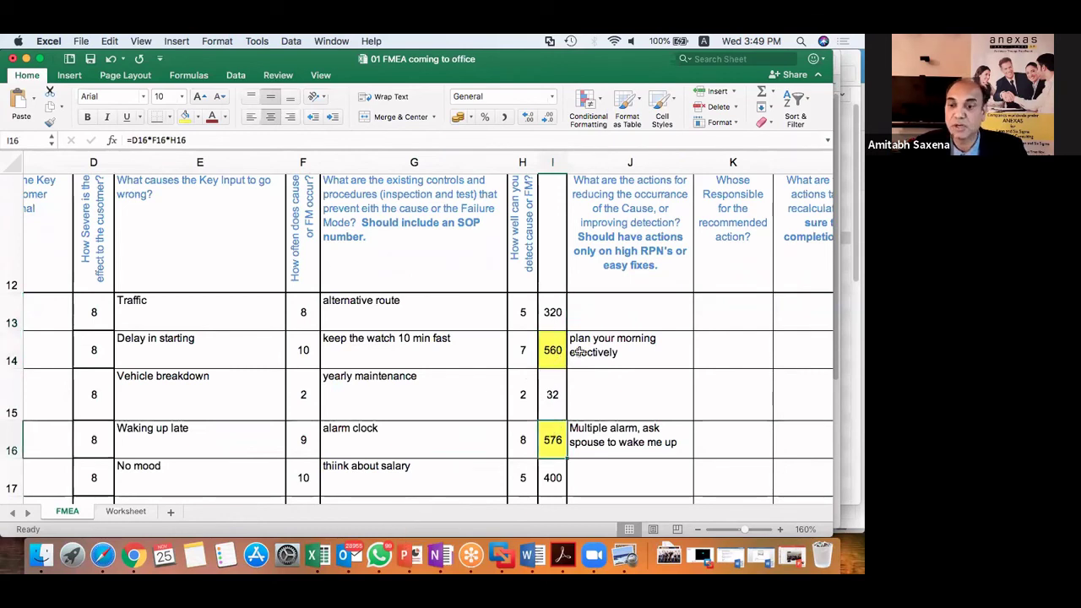
Examine how the causes, current controls and RPNs in rows 13 to 16 relate to the Actions Recommended column
scroll(579, 351, right, 2)
scroll(579, 352, up, 1)
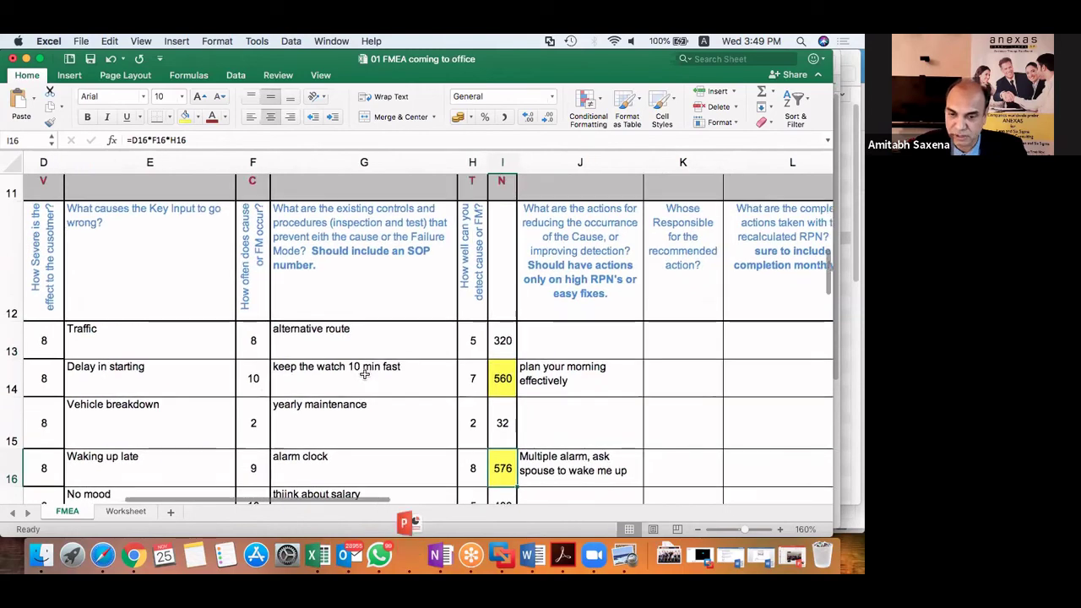
scroll(397, 393, down, 1)
scroll(397, 392, left, 1)
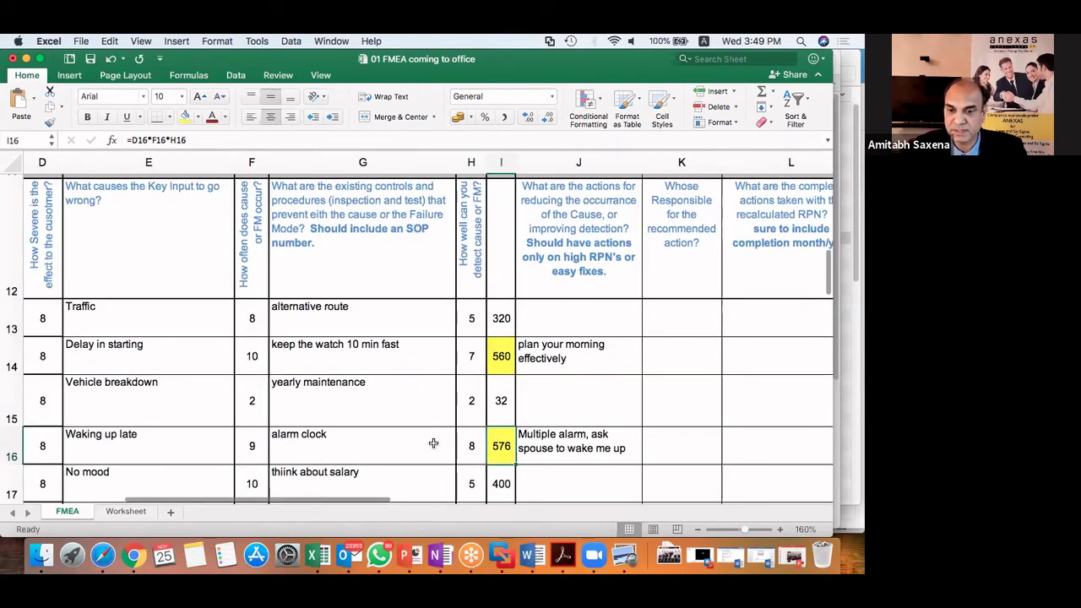
scroll(217, 433, up, 3)
scroll(218, 432, right, 1)
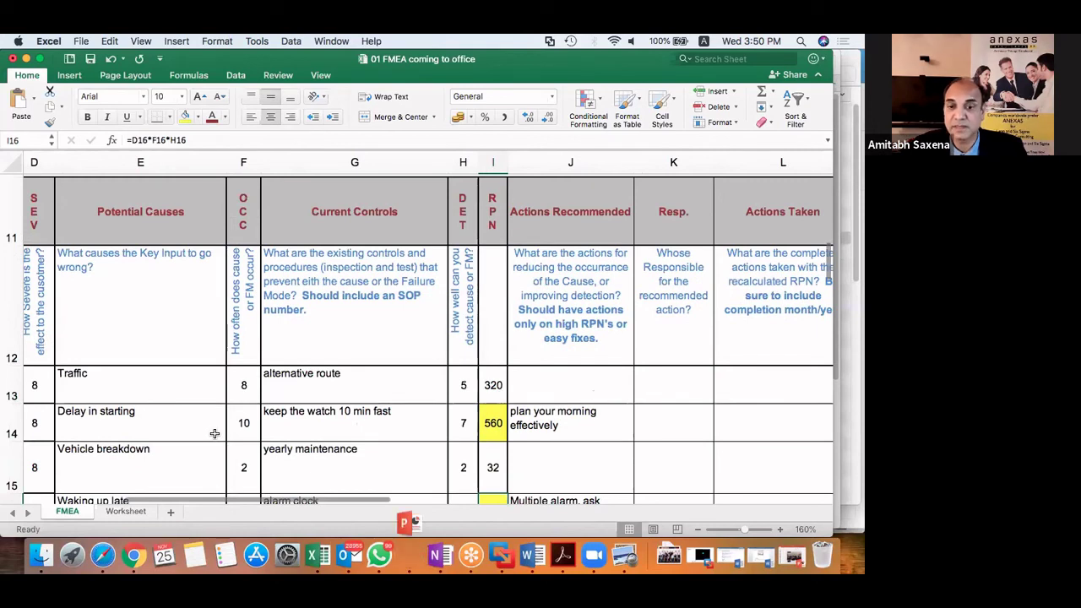
scroll(215, 433, left, 2)
scroll(214, 433, down, 1)
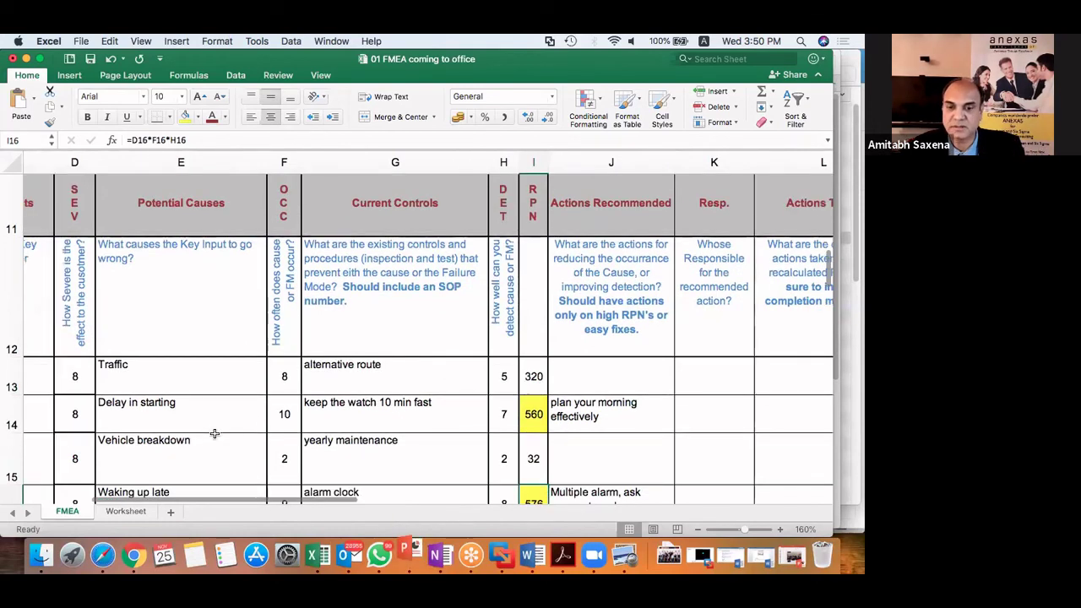
scroll(246, 428, left, 1)
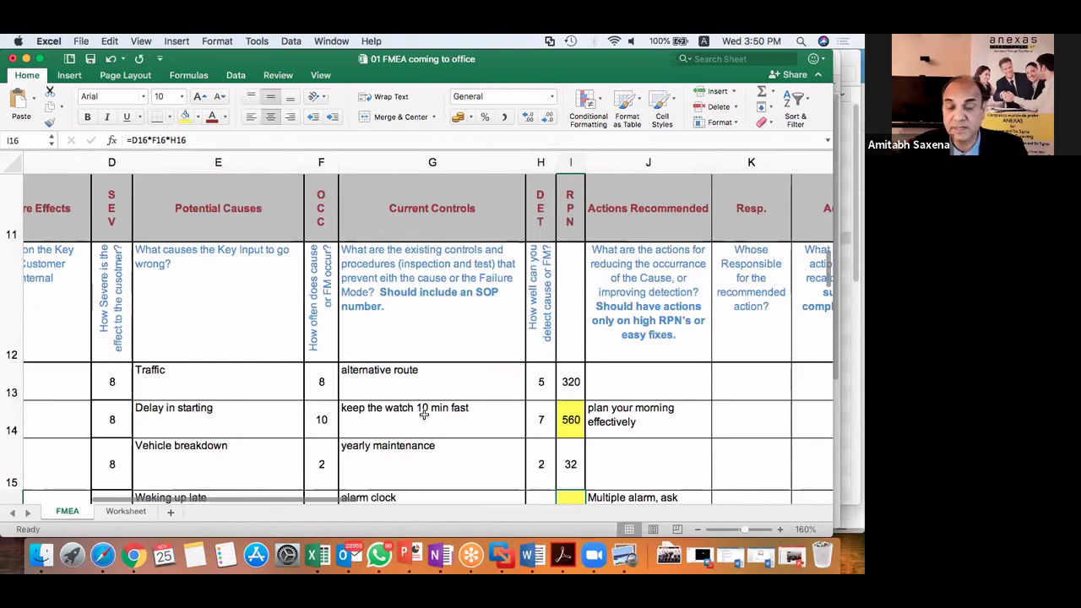
Review Delay in starting's occurrence rating in F14 and its current control in G14
key(Up)
key(Up)
key(Left)
key(Left)
key(Left)
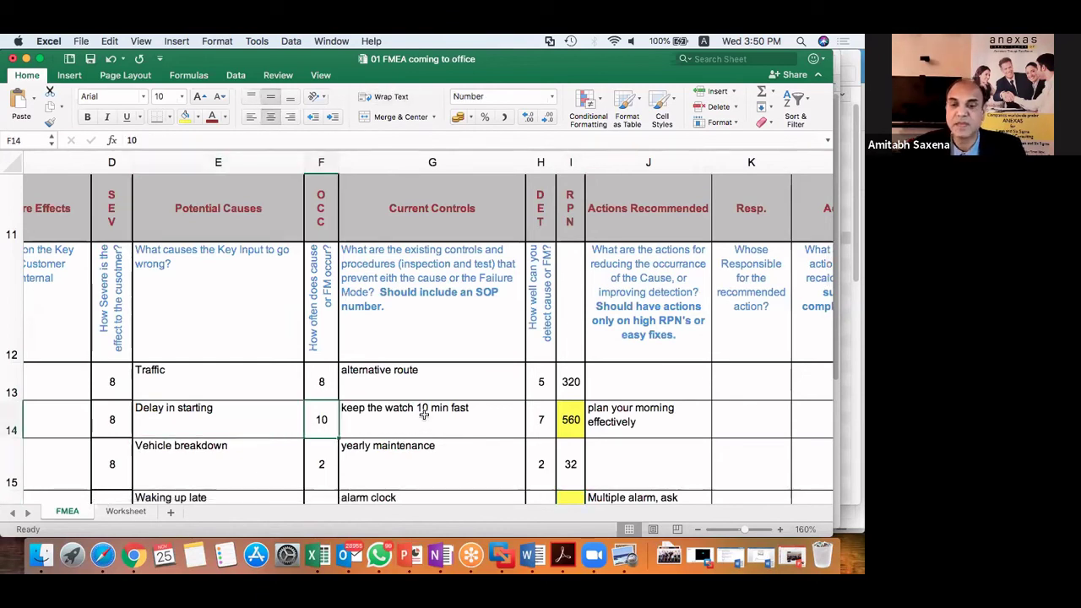
click(424, 415)
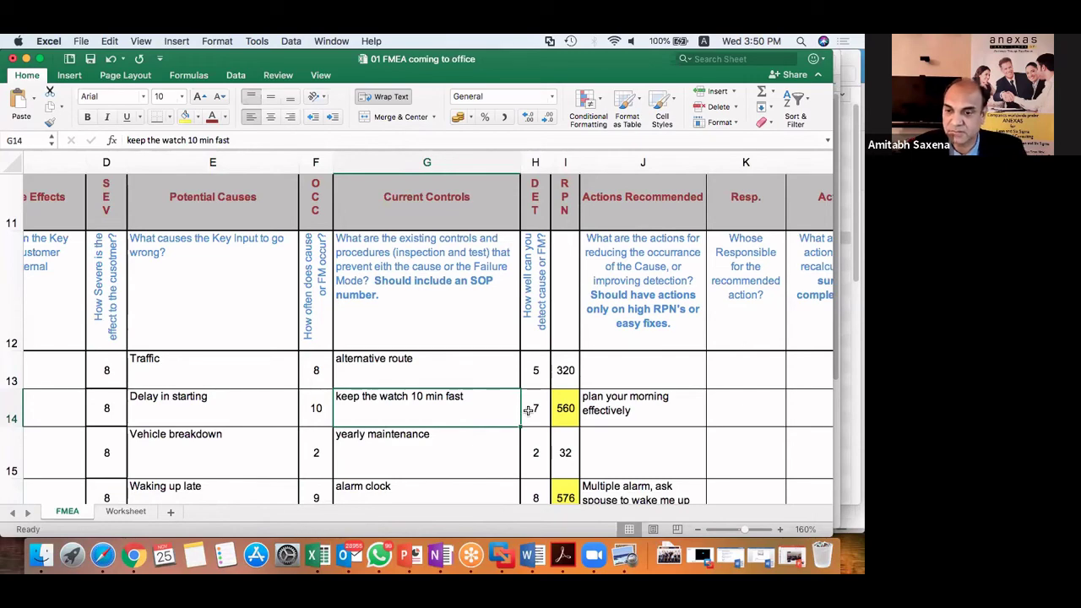
Look over the Actions Recommended, Resp. and Actions Taken columns, and inspect the action recommended for Delay in starting in J14
scroll(485, 405, right, 1)
scroll(485, 405, down, 1)
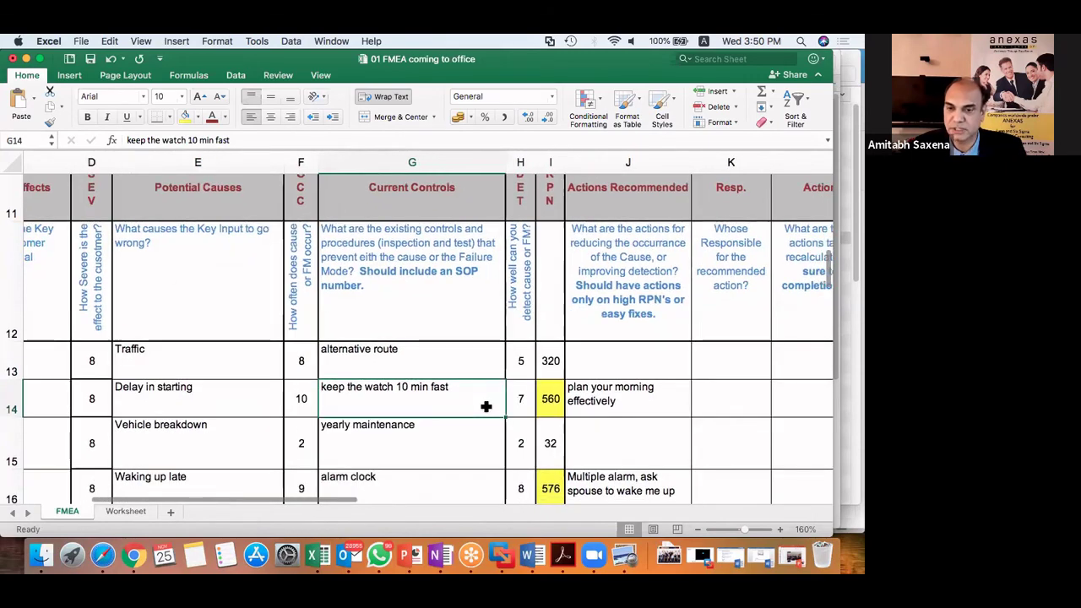
scroll(485, 406, right, 3)
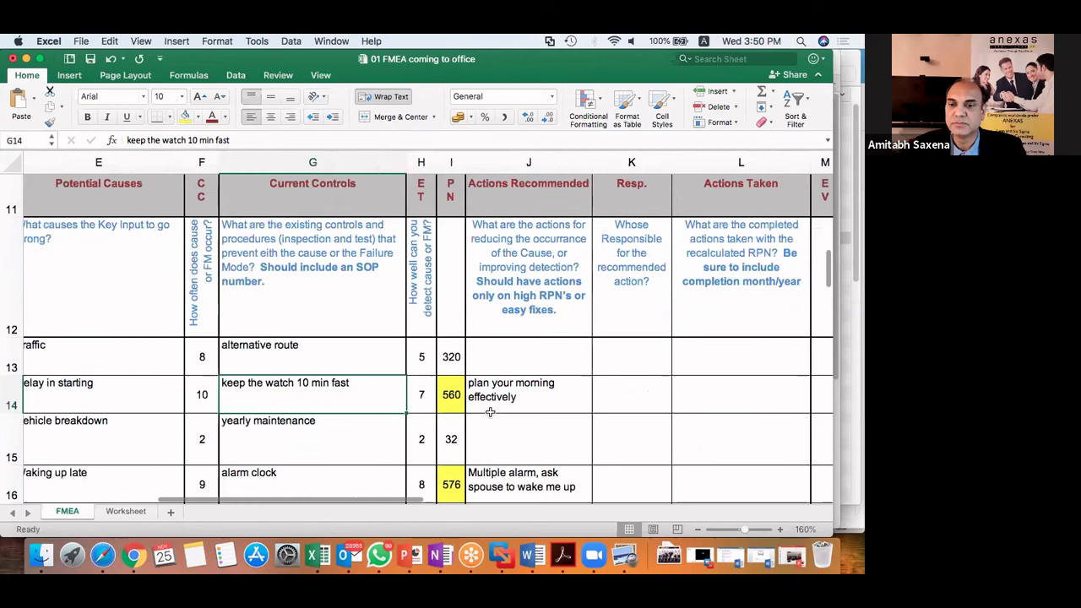
scroll(326, 415, right, 2)
scroll(326, 415, up, 1)
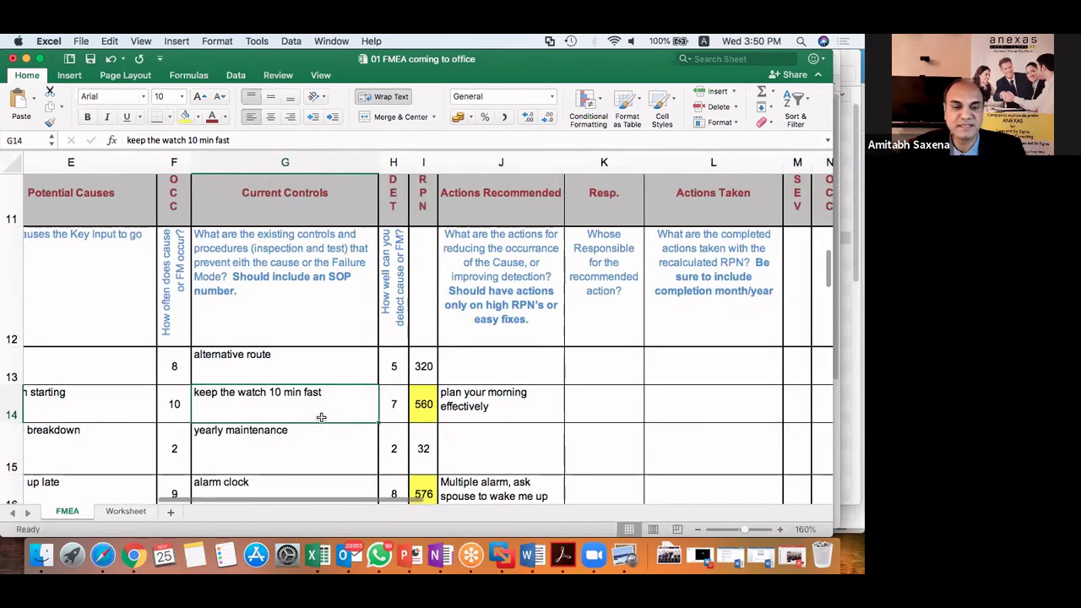
scroll(236, 409, up, 1)
scroll(237, 410, right, 1)
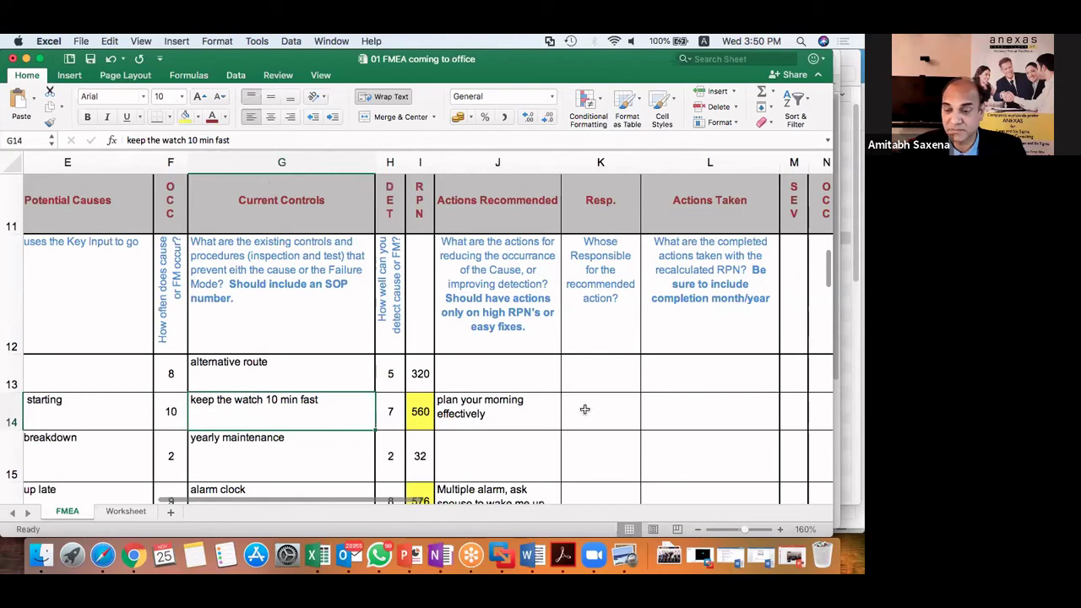
key(Right)
key(Right)
key(Right)
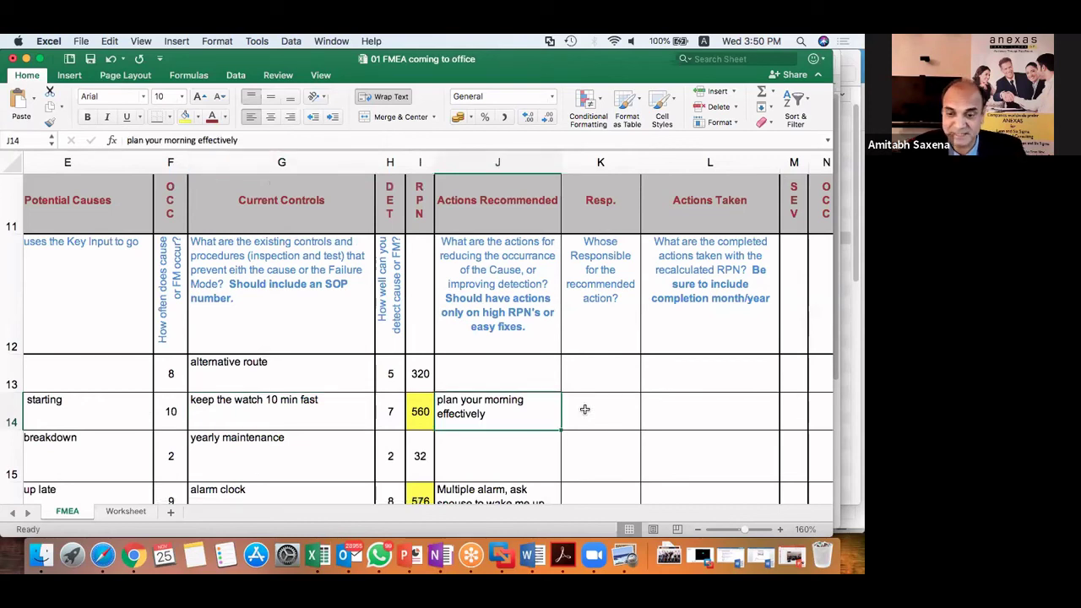
Inspect the action recommended for Waking up late in J16 alongside its cause, control and RPN
scroll(507, 414, left, 2)
scroll(140, 442, left, 2)
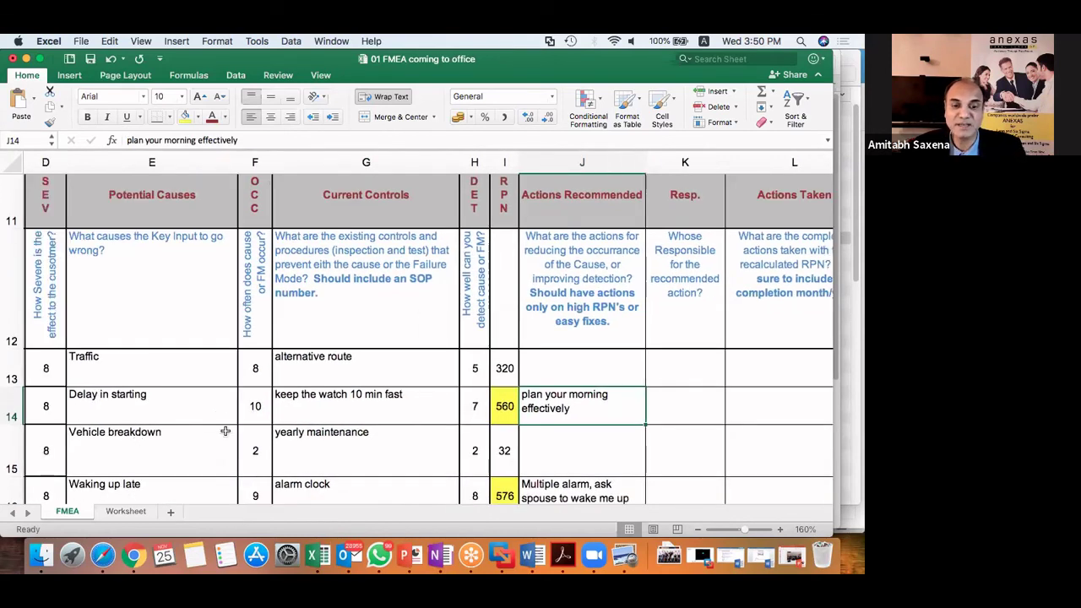
scroll(594, 442, down, 2)
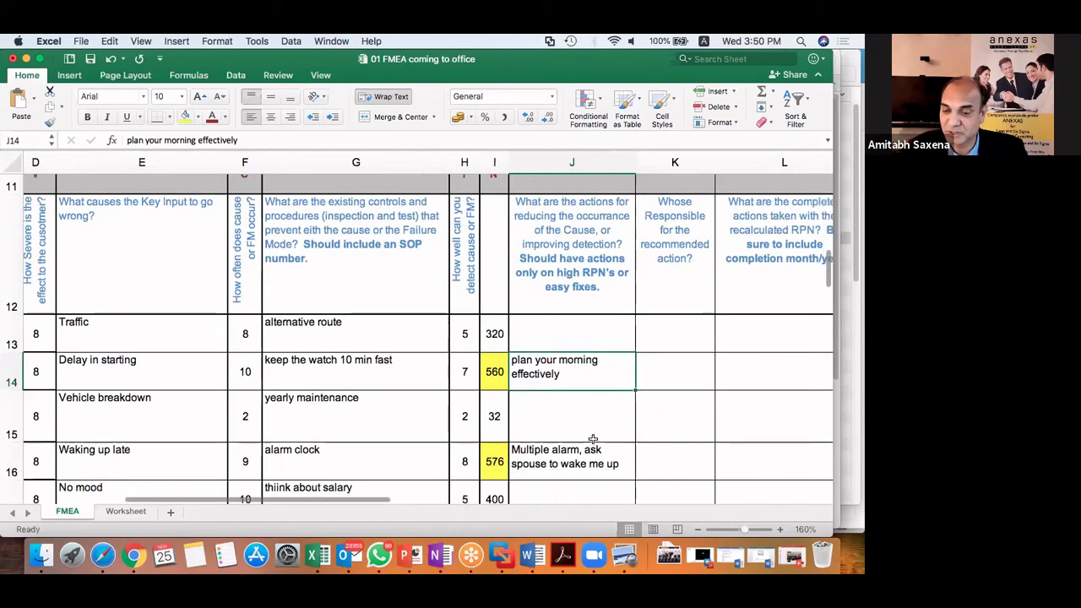
scroll(595, 439, down, 1)
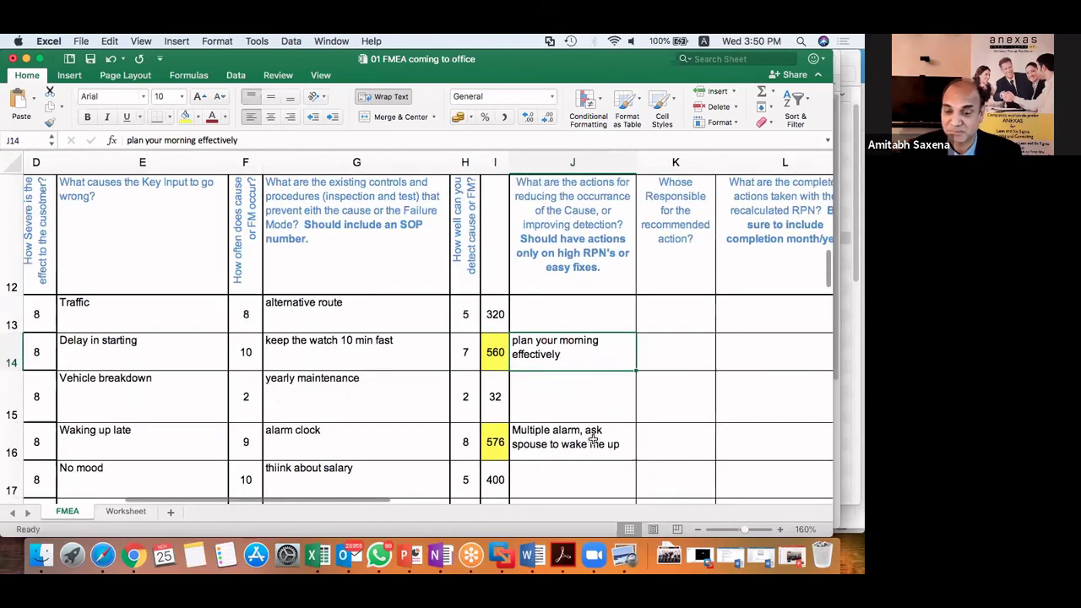
scroll(595, 440, down, 1)
click(595, 439)
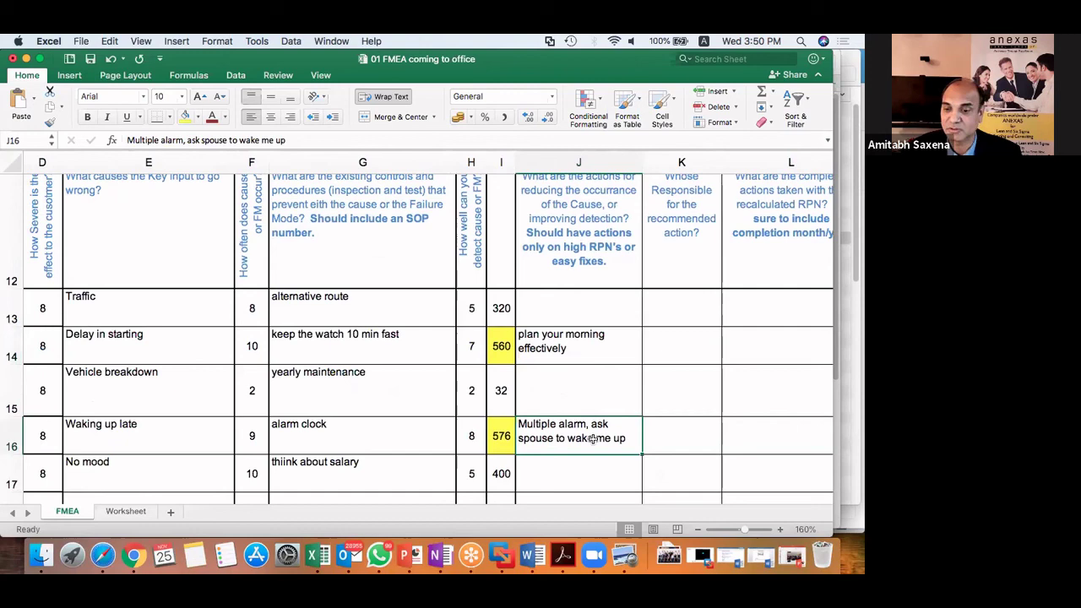
Go back up to the FMEA form's header block and the column headings in row 11
scroll(621, 454, up, 10)
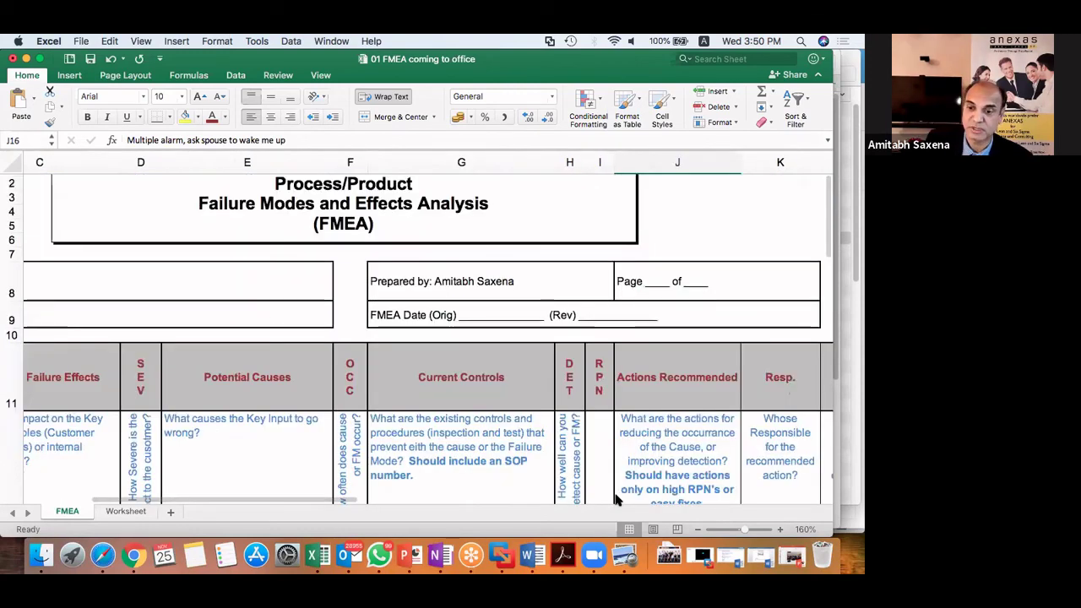
scroll(590, 369, down, 2)
scroll(590, 369, up, 1)
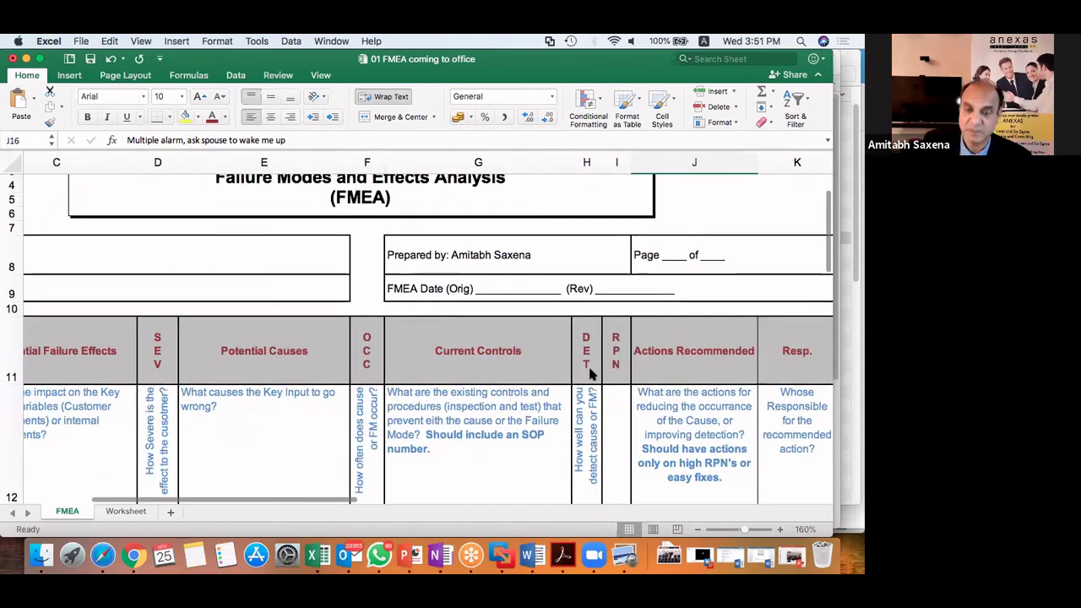